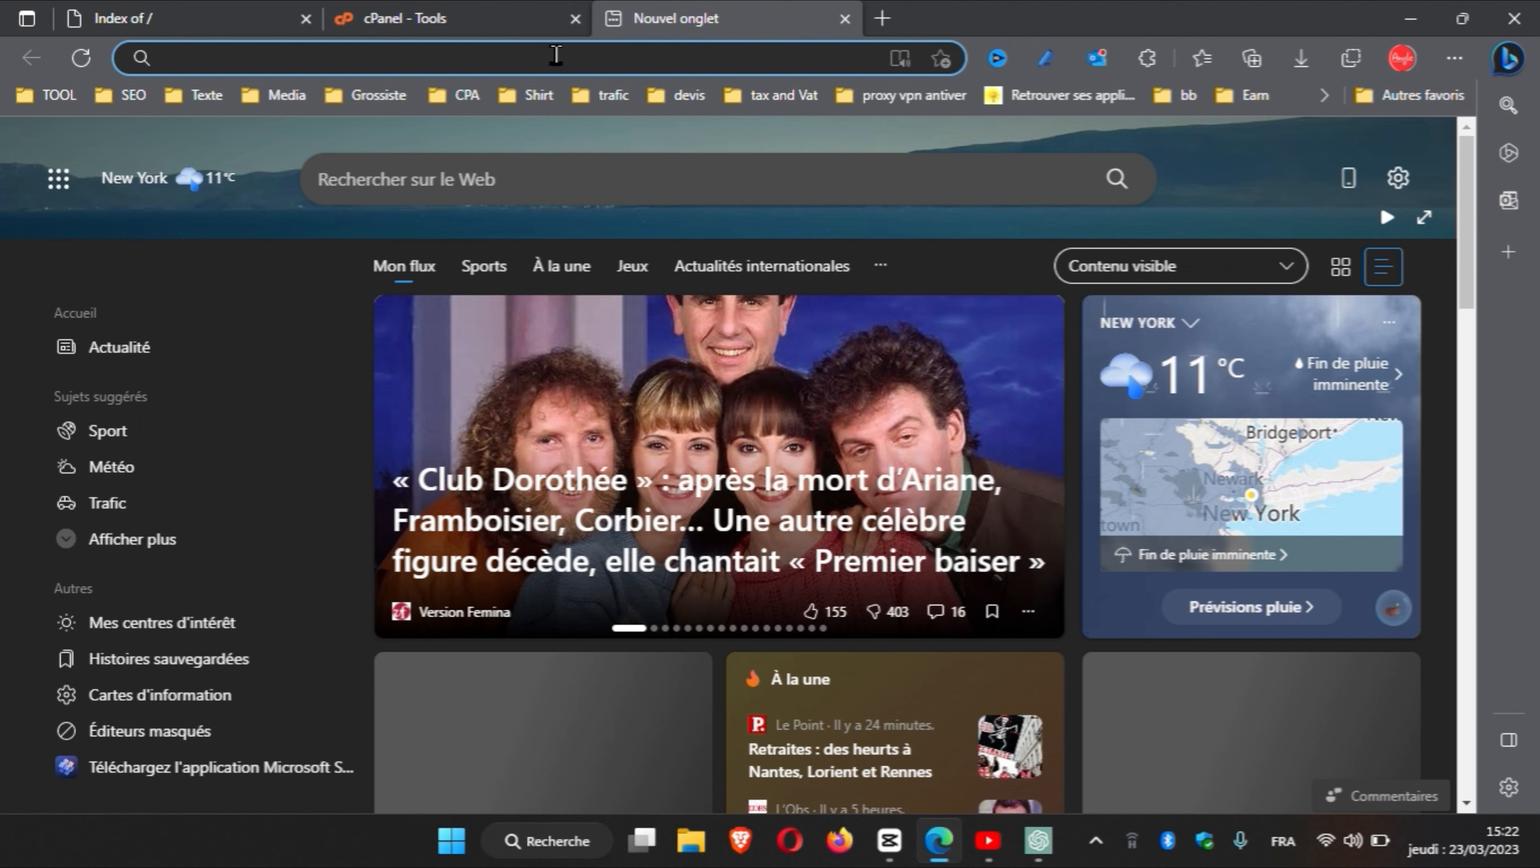
text(WW)
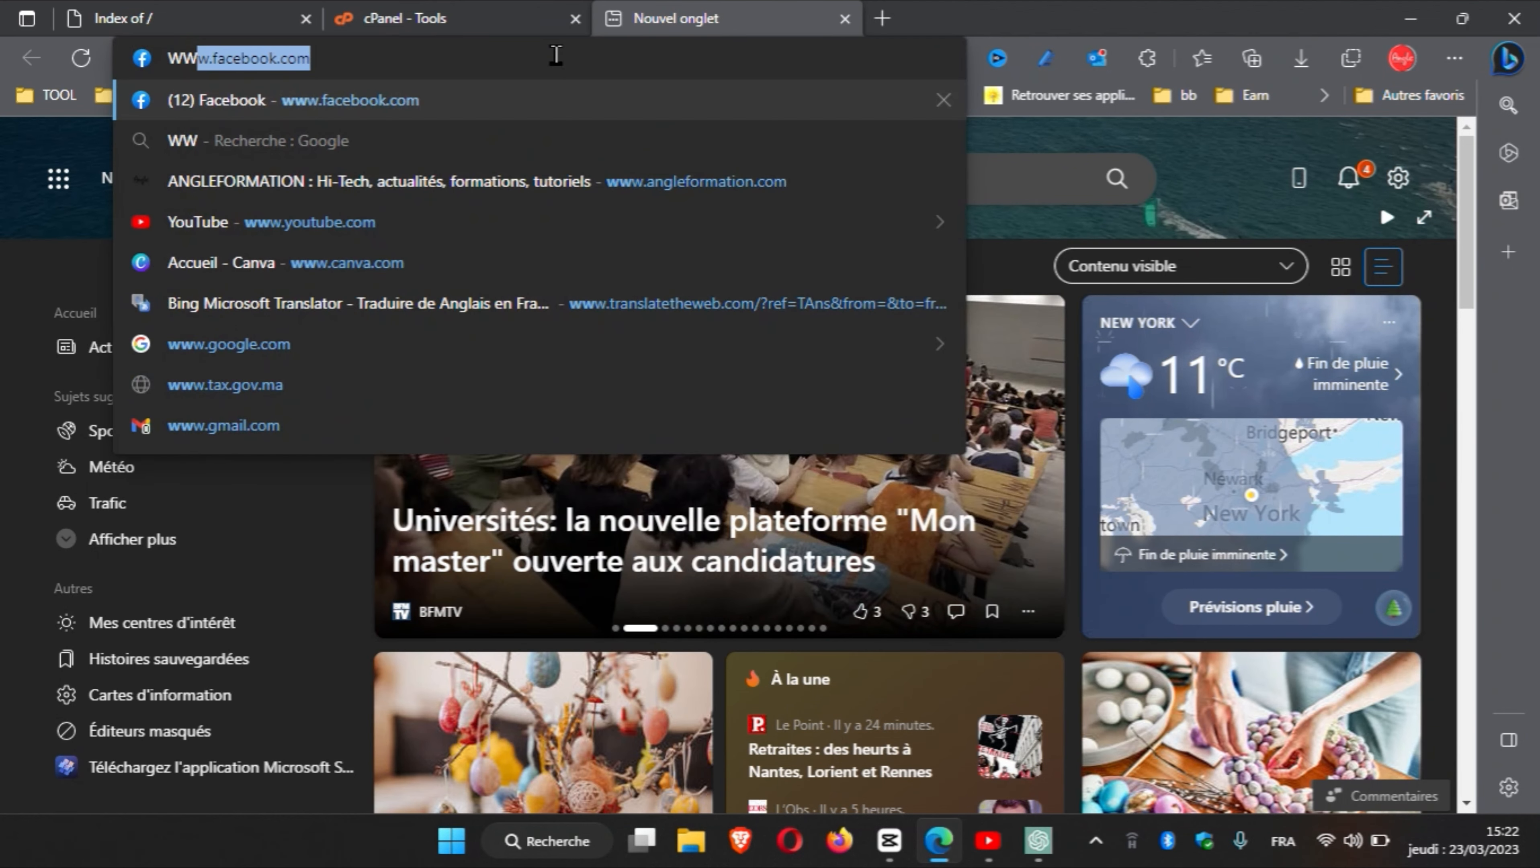
key(BackSpace)
key(BackSpace)
key(BackSpace)
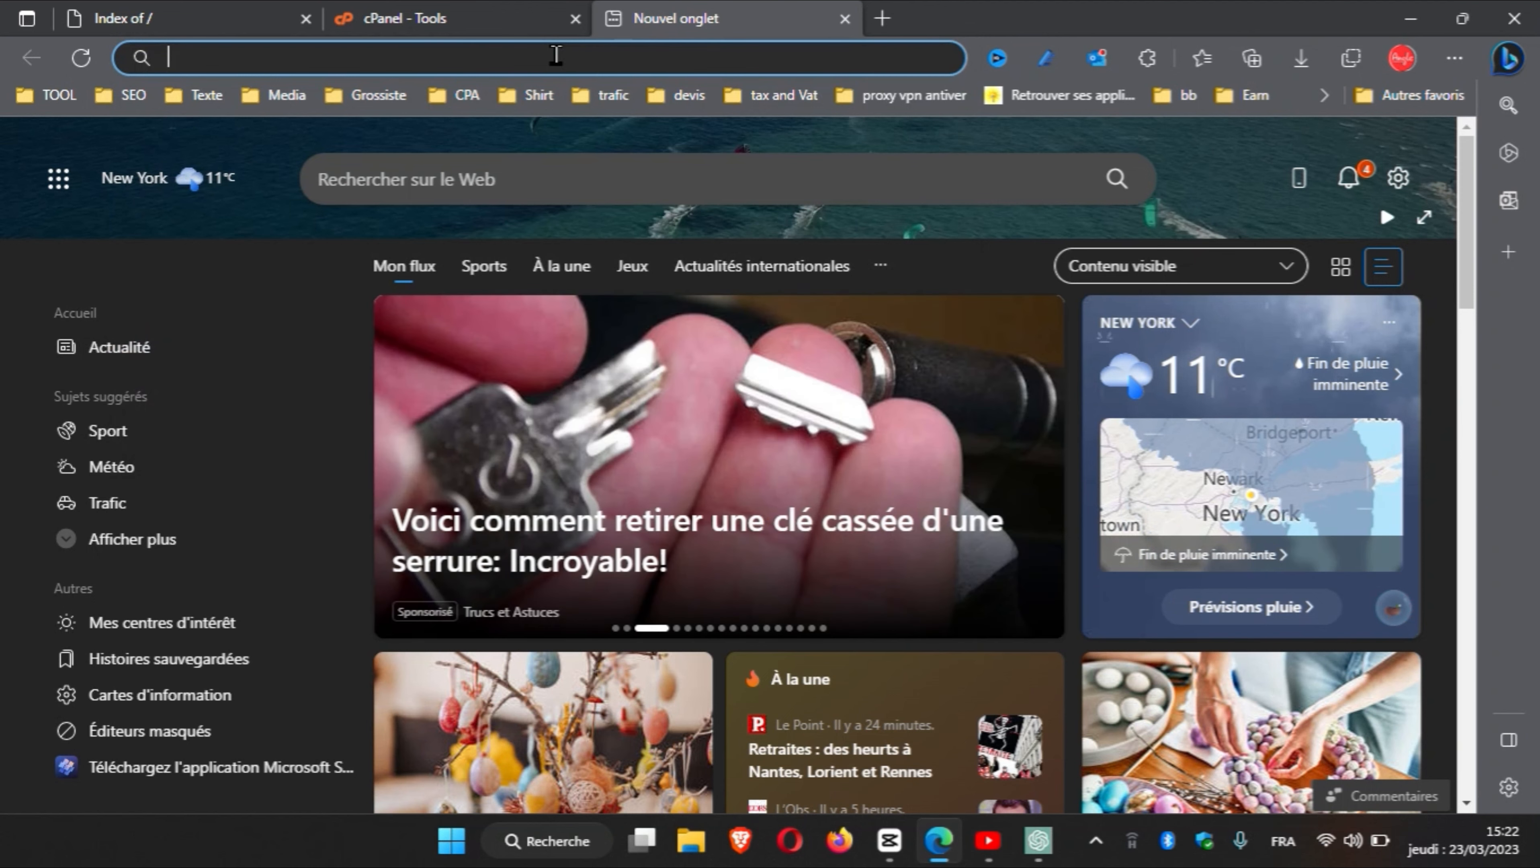
text(ta)
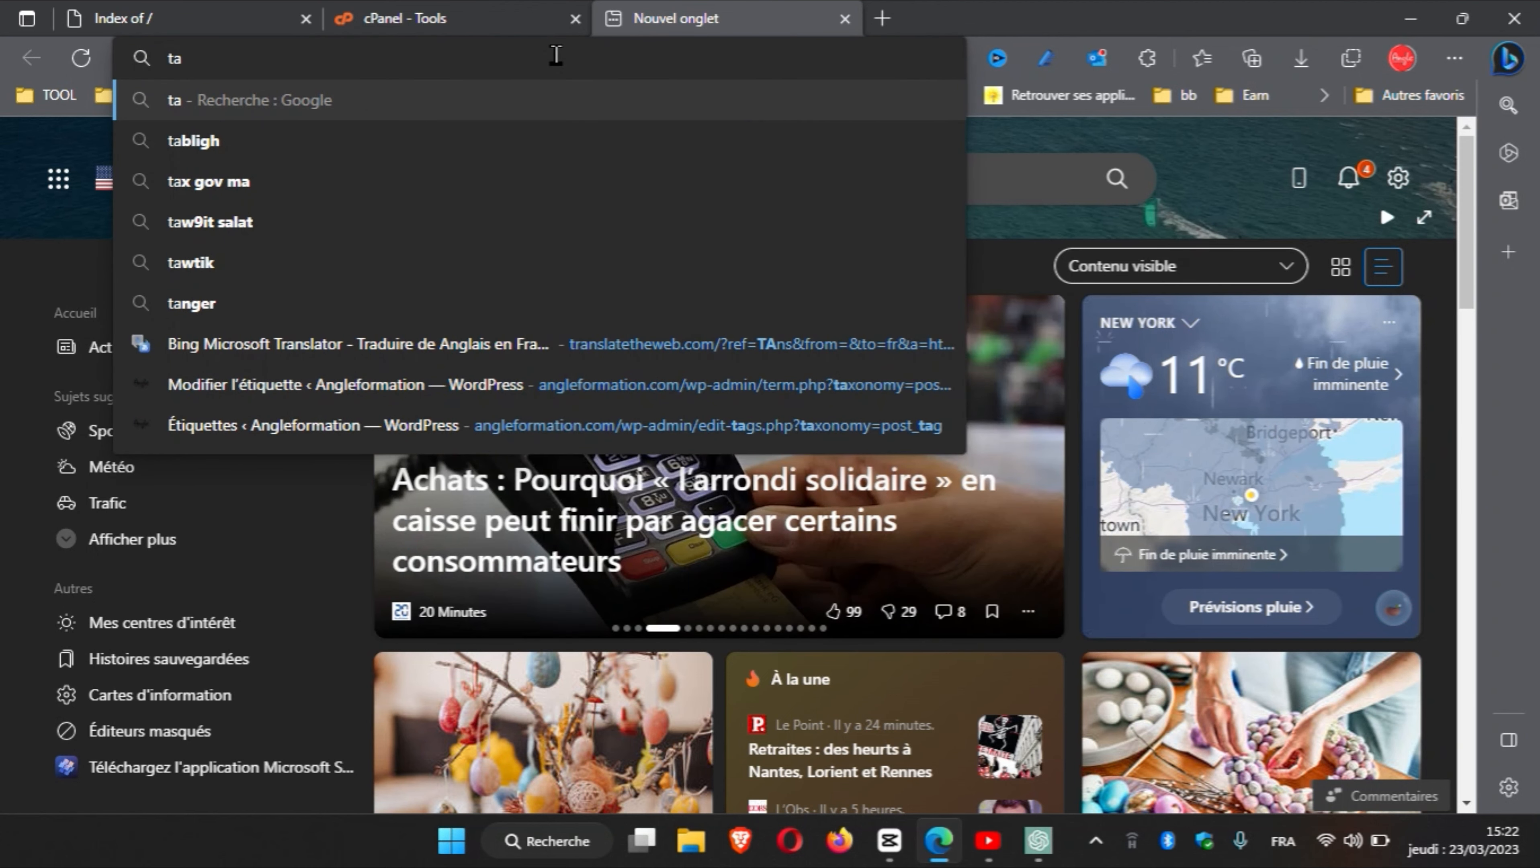
key(BackSpace)
key(BackSpace)
Step: Go to maintradingbroker.ma/cpanel and continue to the cPanel login page through the unblocked port 2083 option
text(ma)
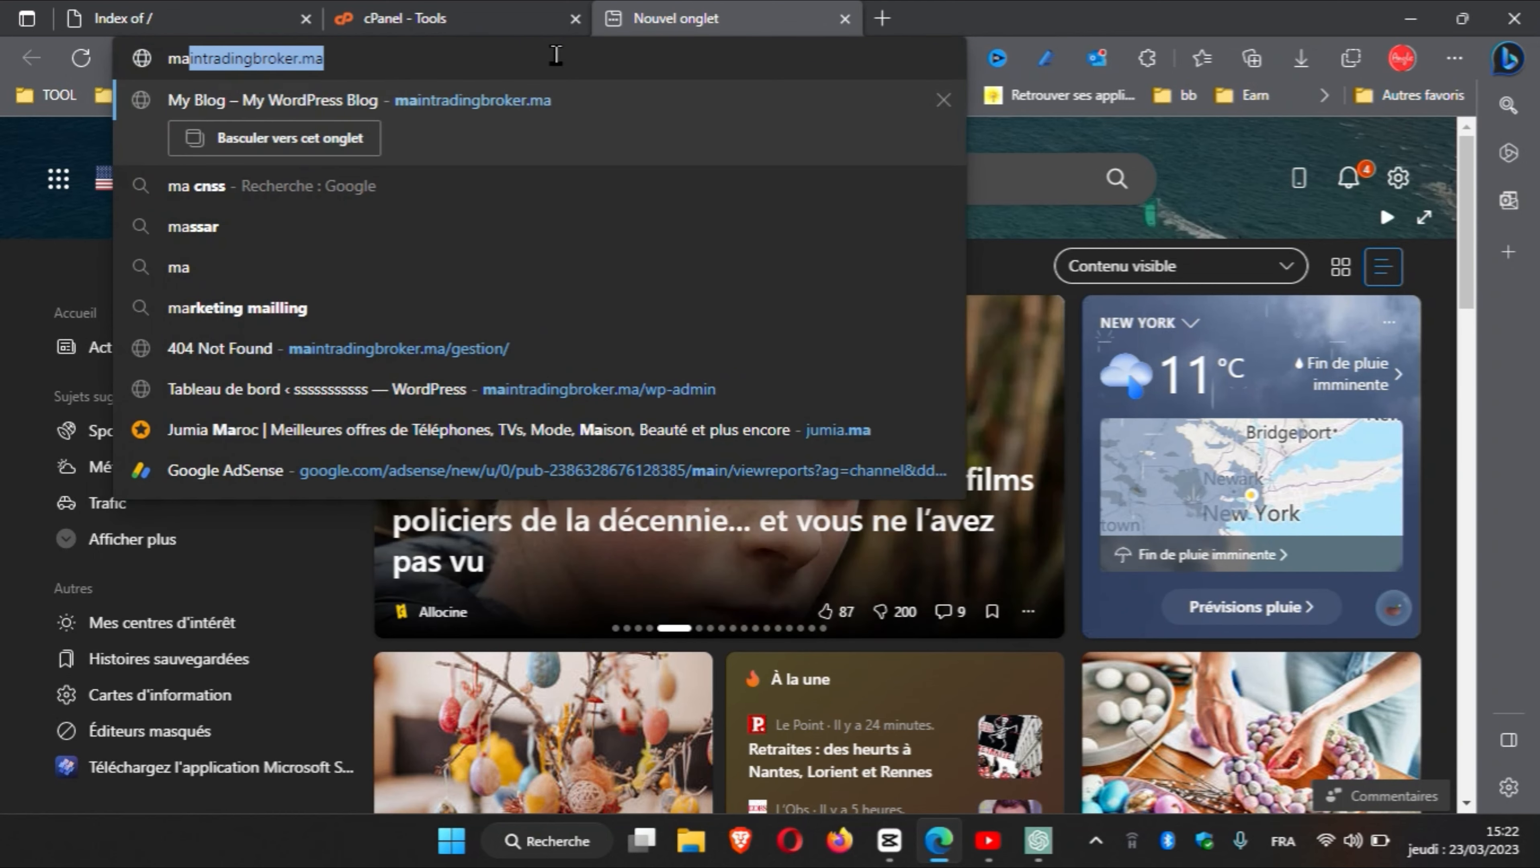
key(Right)
text(/)
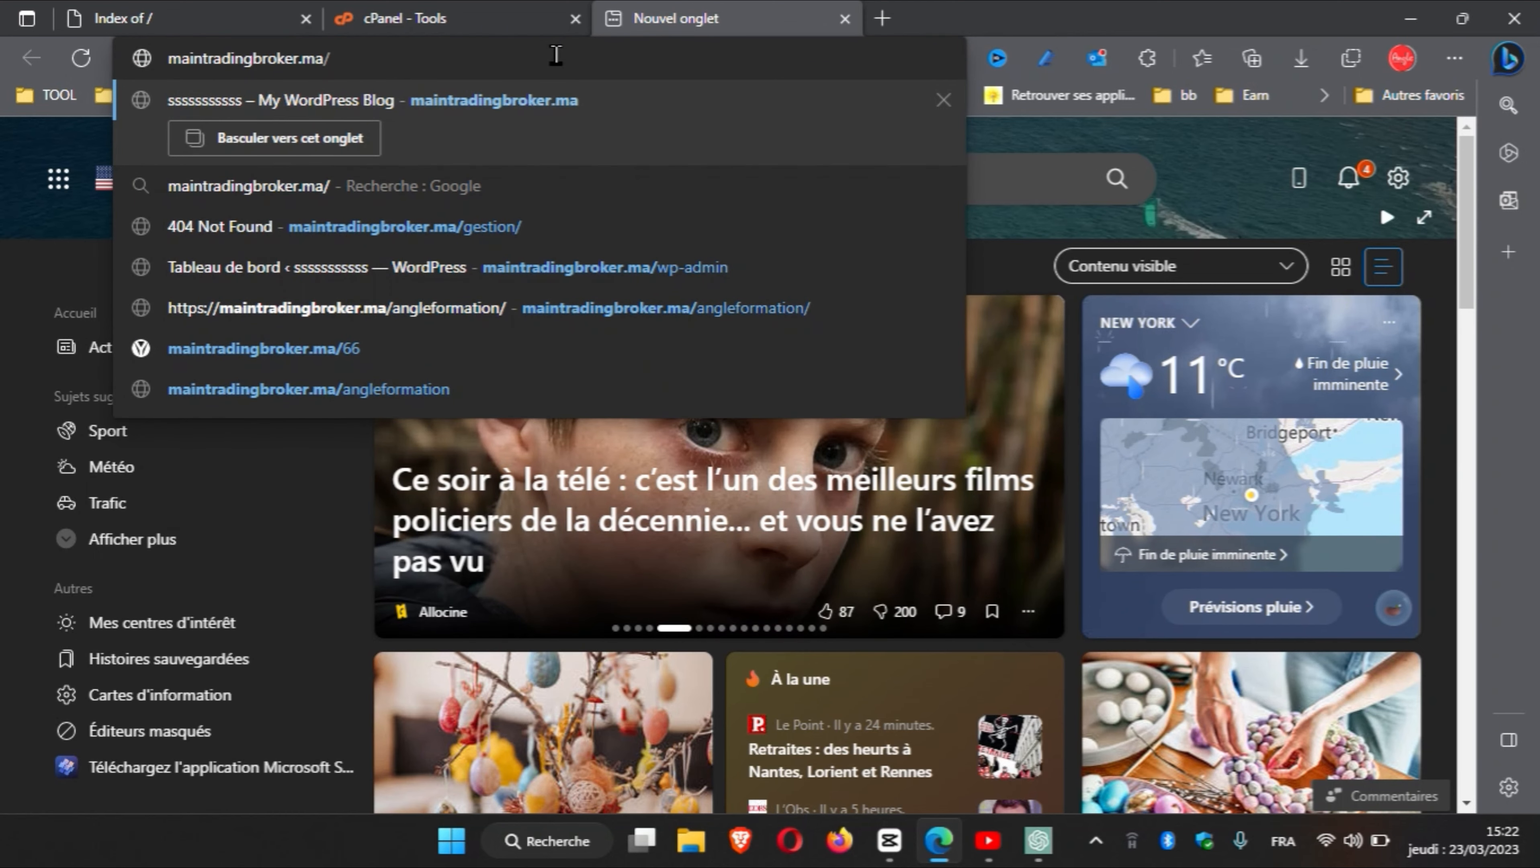
text(cpan)
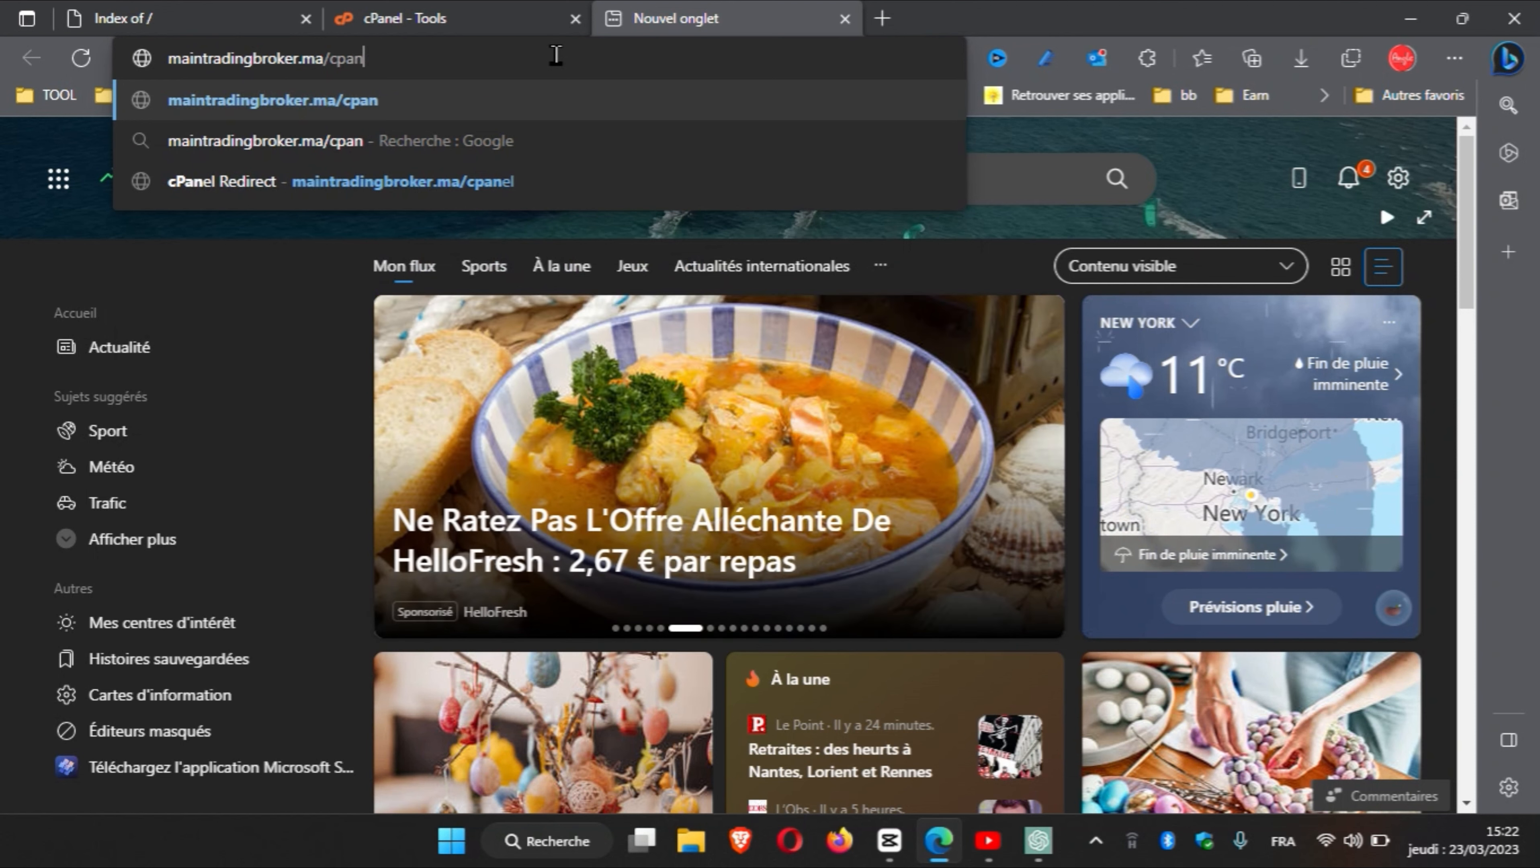
text(el)
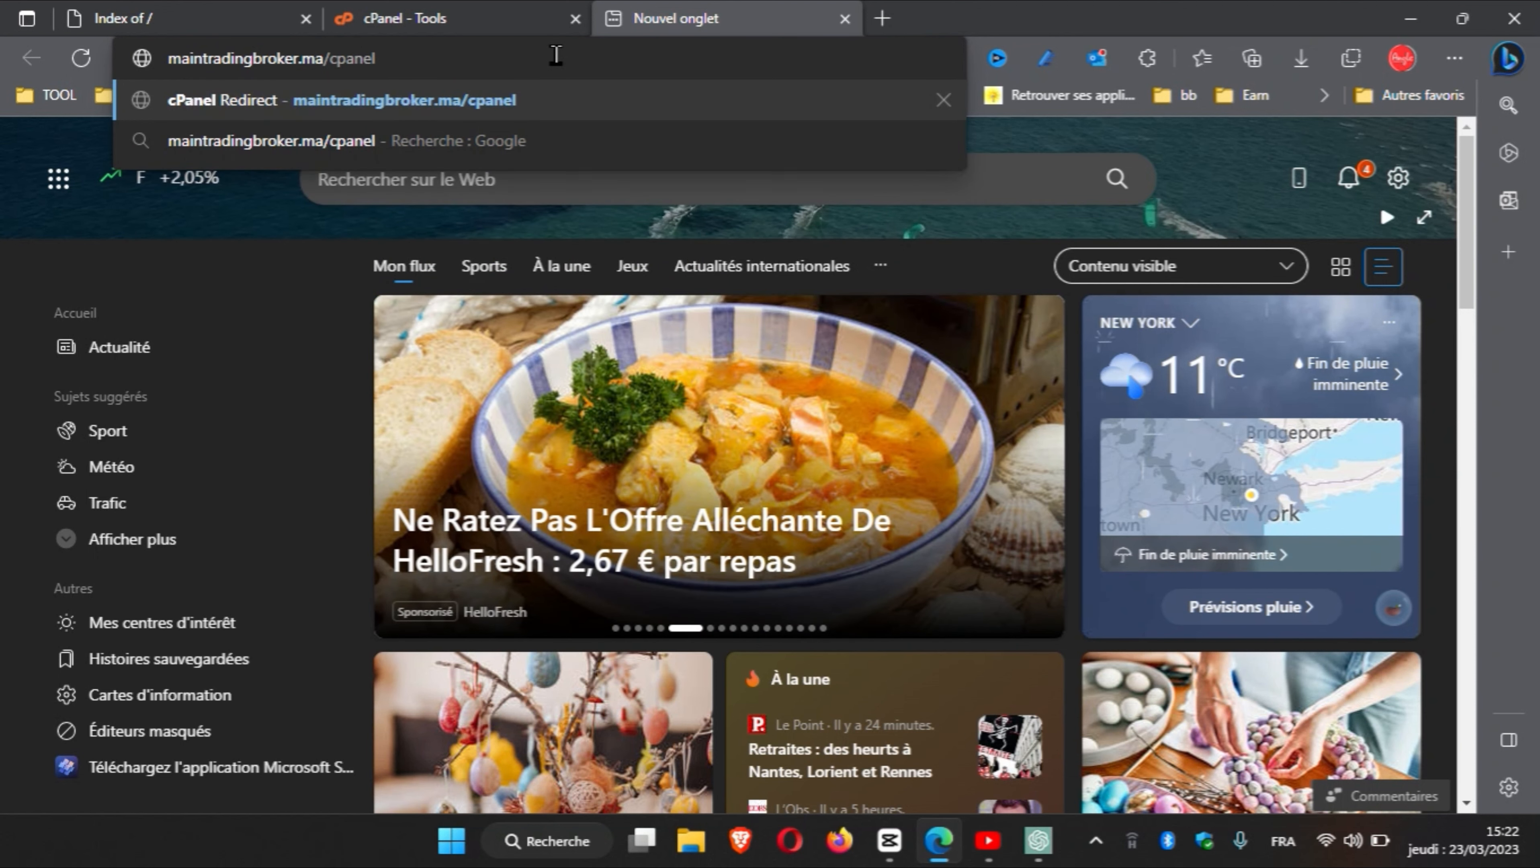
key(Return)
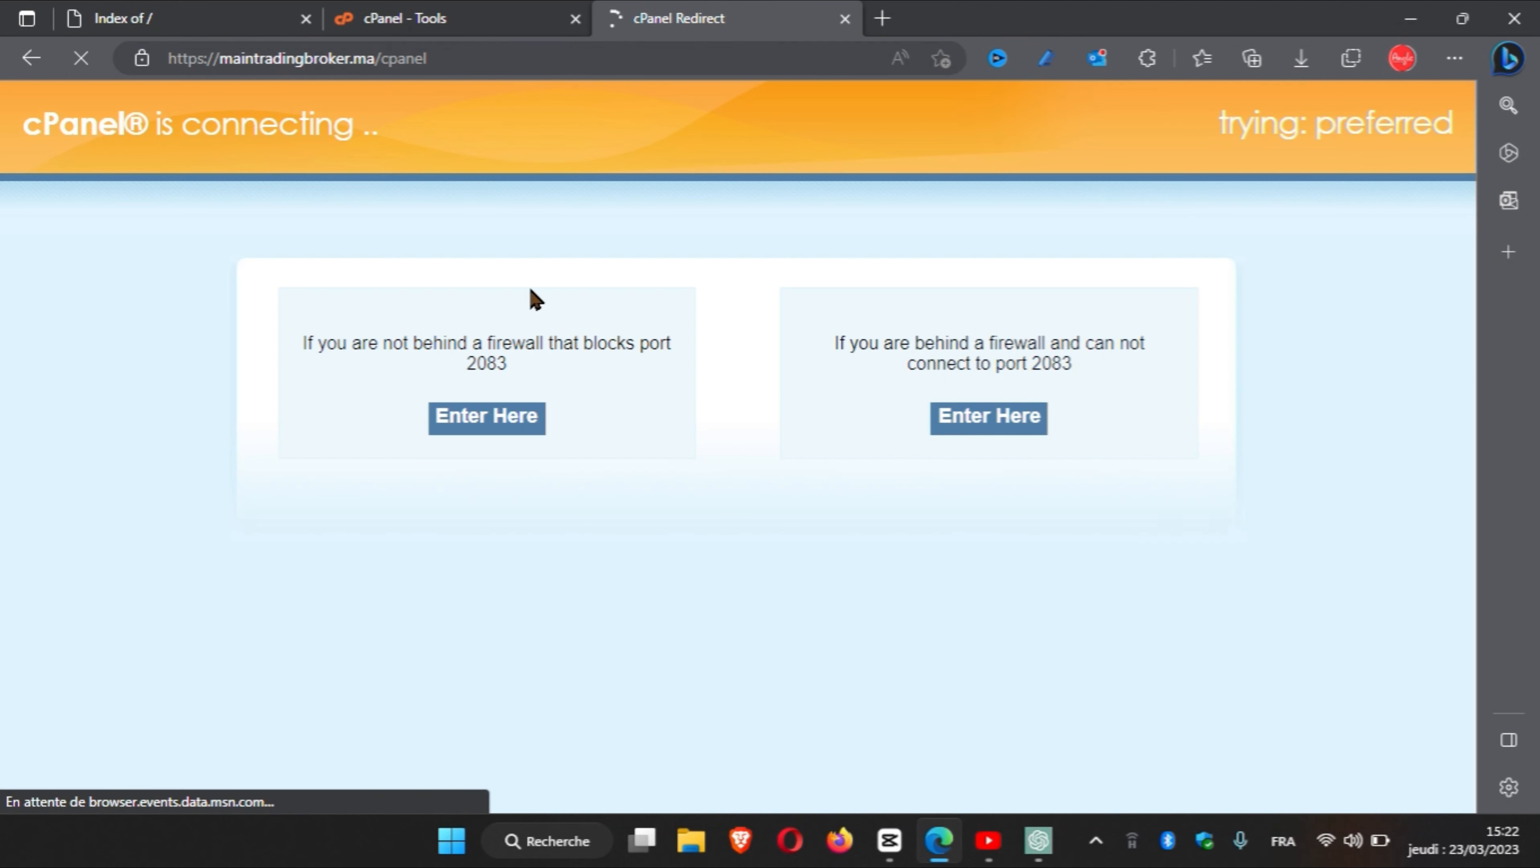
click(510, 428)
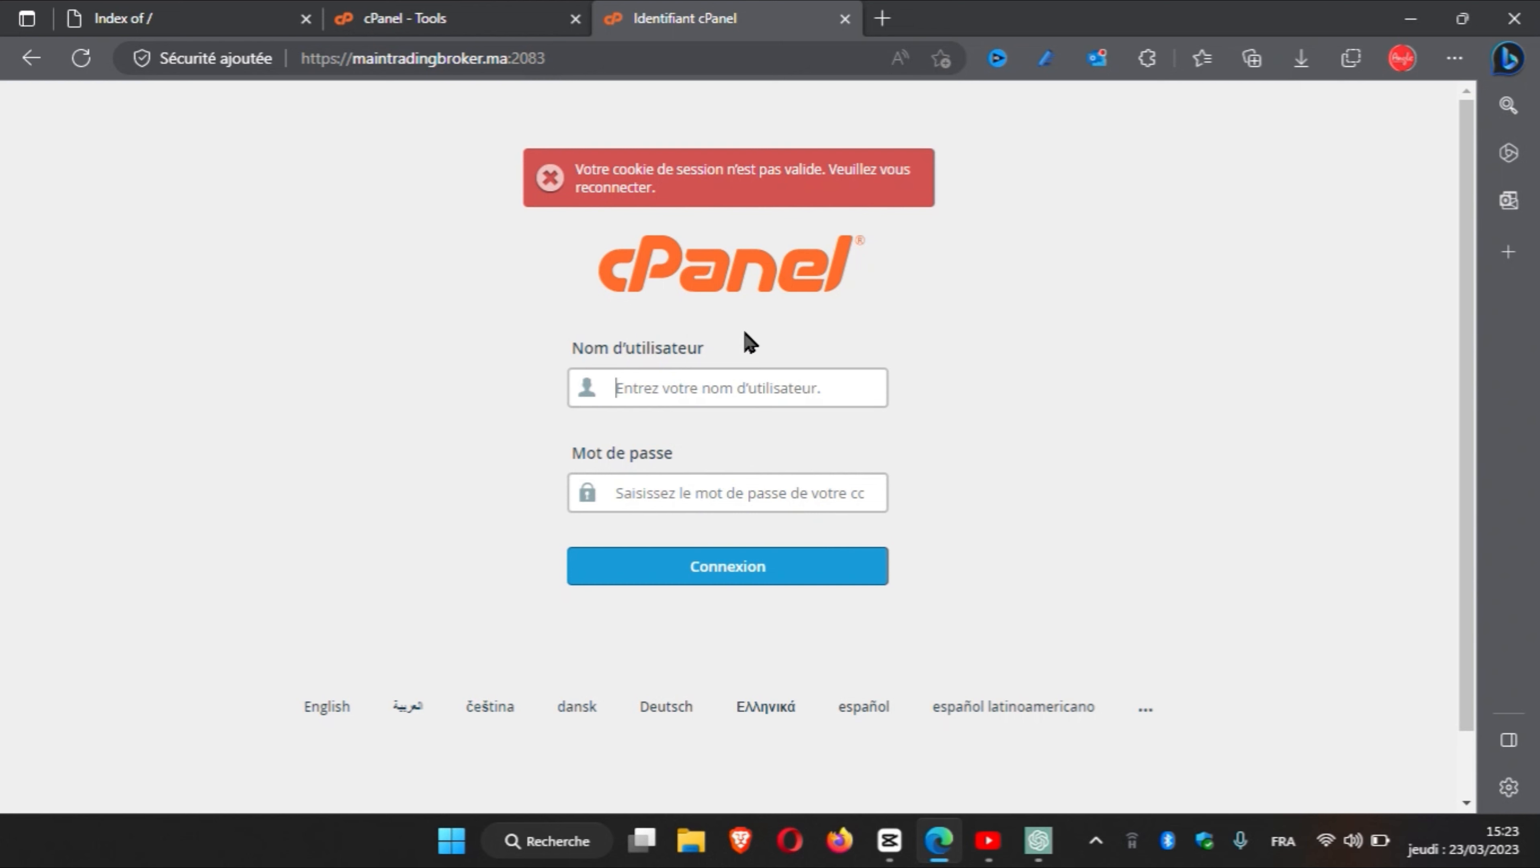
Step: Switch to the already signed-in cPanel session and open the Softaculous Apps Installer from its software tools
click(429, 8)
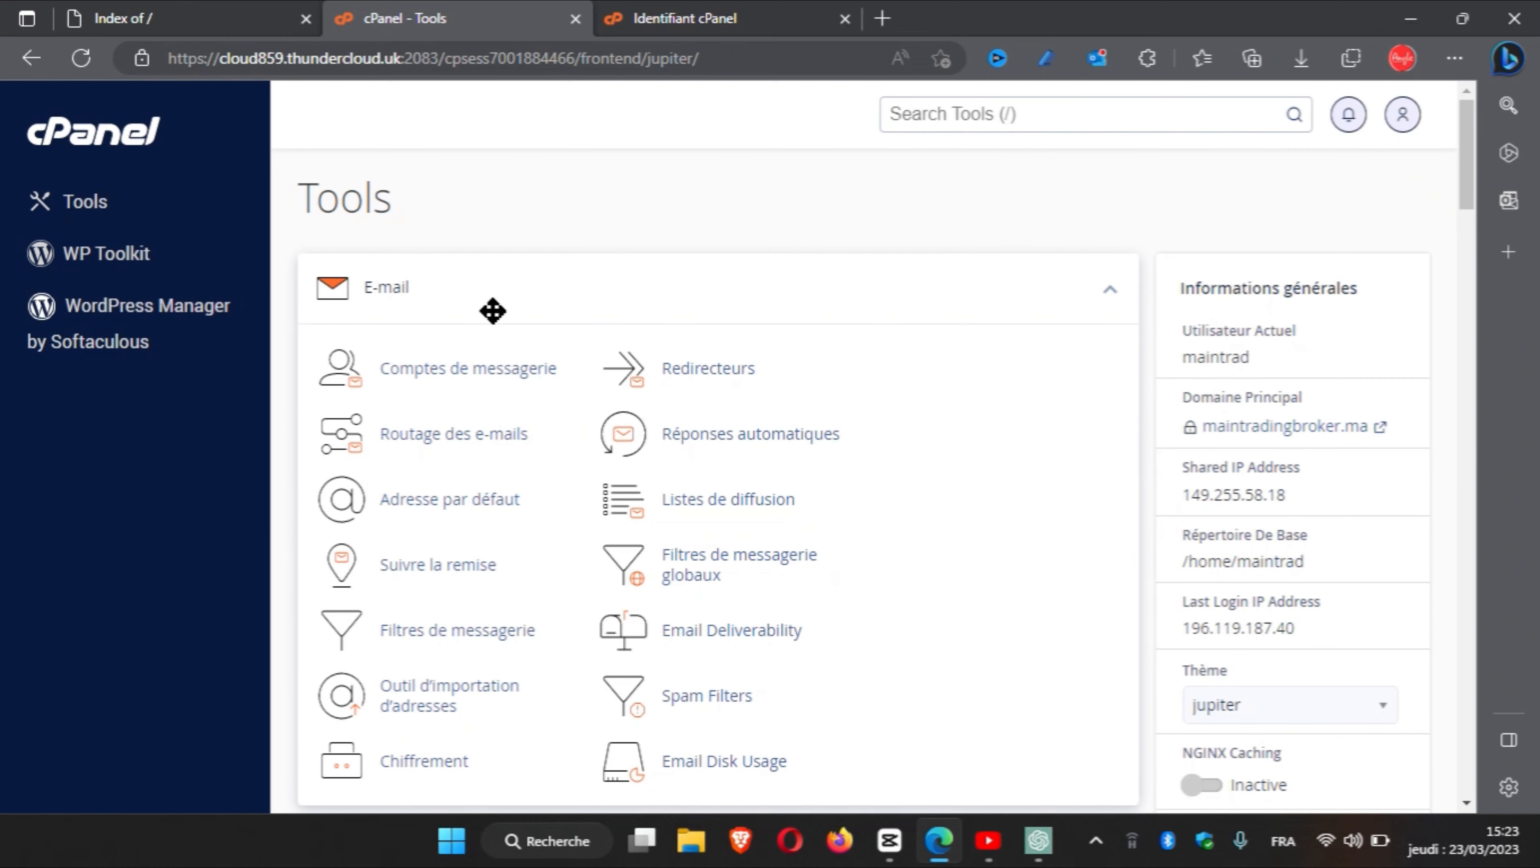
scroll(492, 311, down, 4)
scroll(492, 311, down, 20)
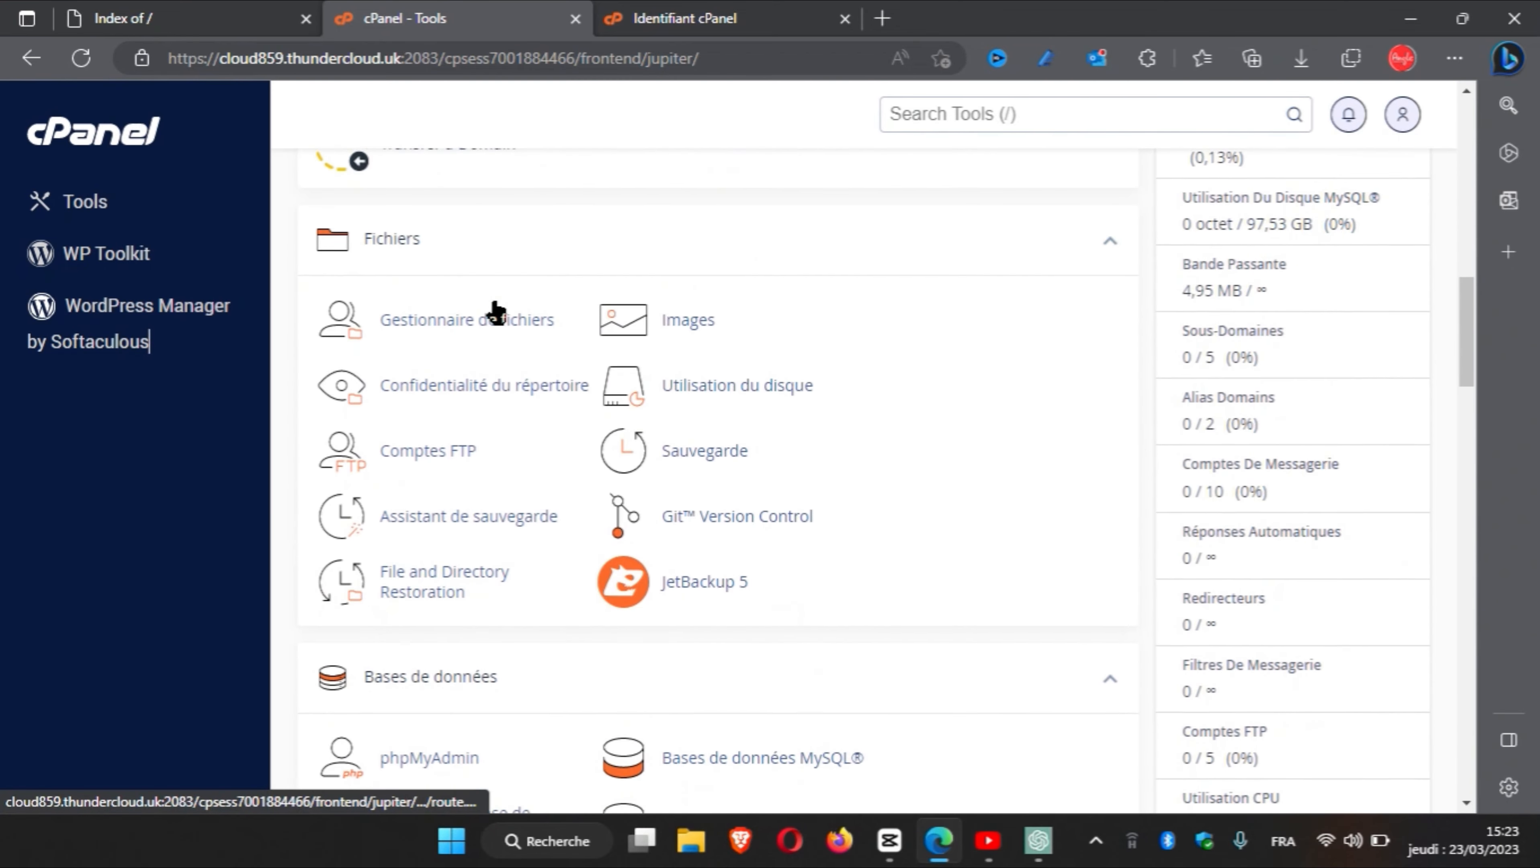
scroll(495, 313, down, 17)
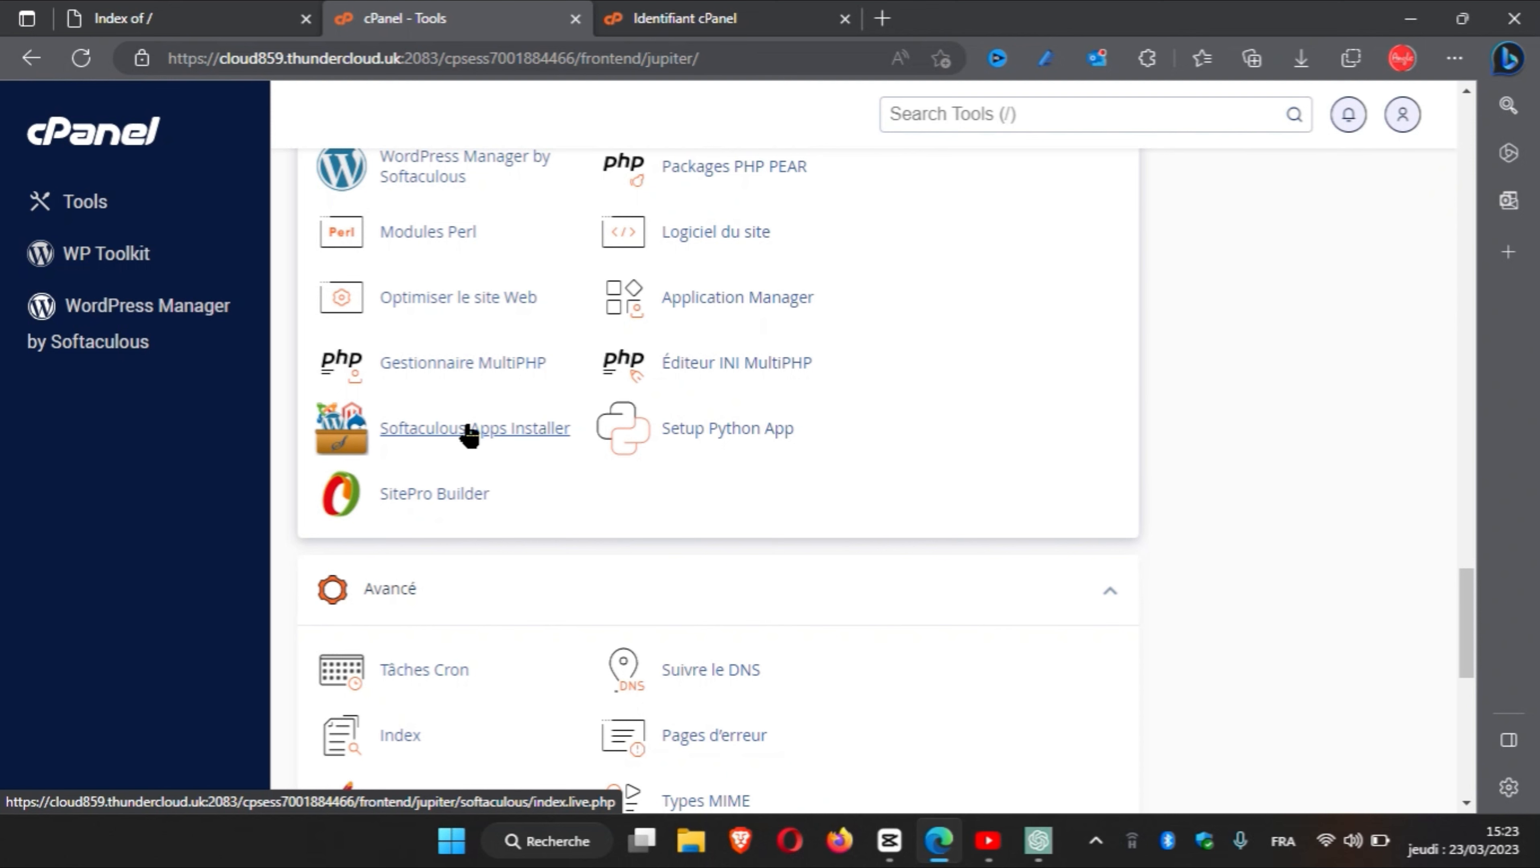
click(470, 435)
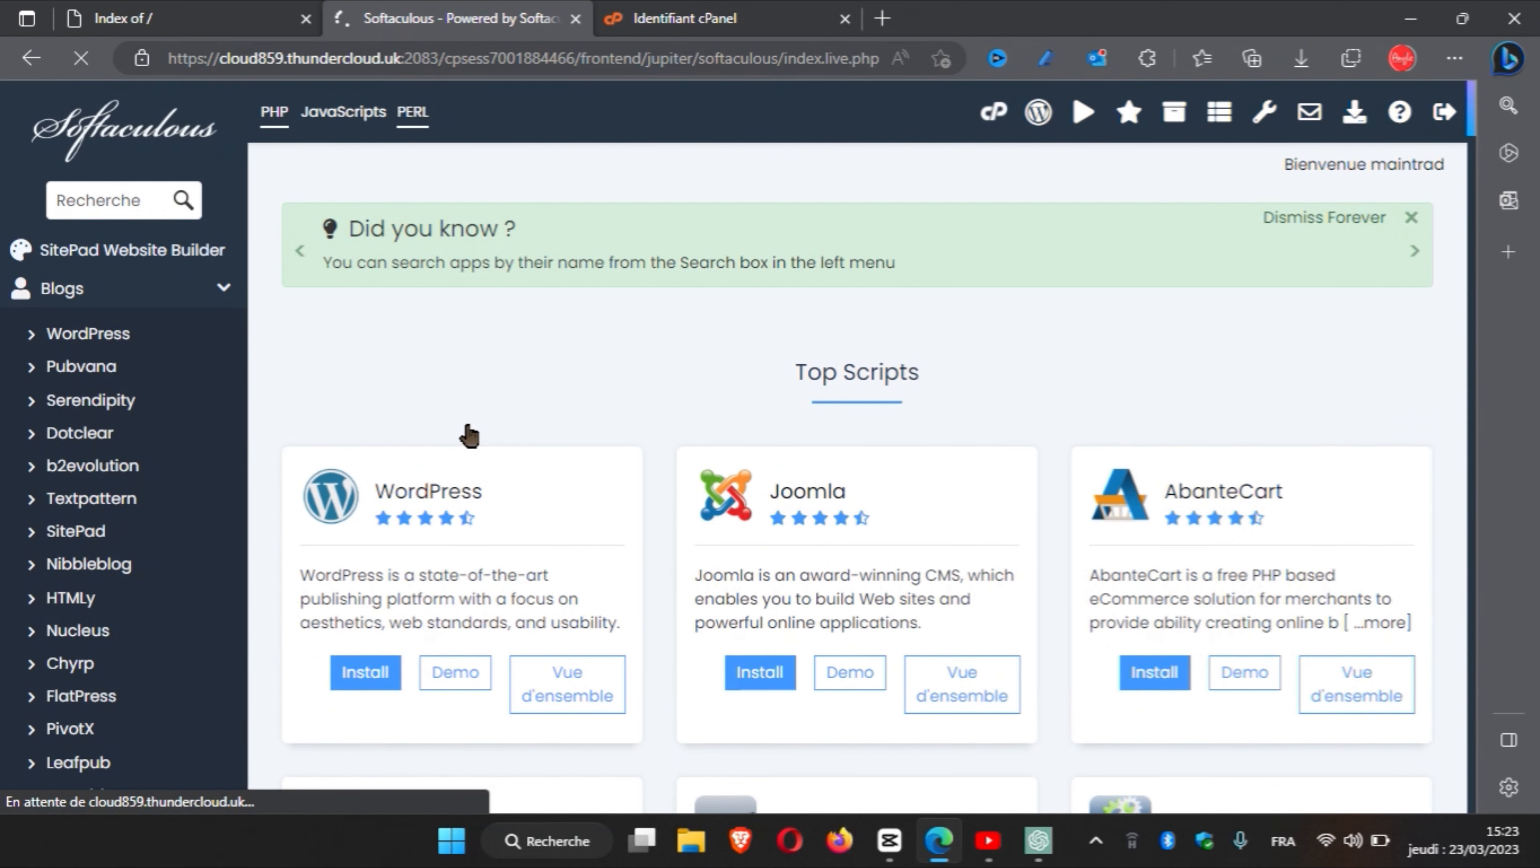
Step: Browse the Softaculous script catalogue, viewing the Pubvana overview and the applications in the Blogs and Portals/CMS categories
click(74, 373)
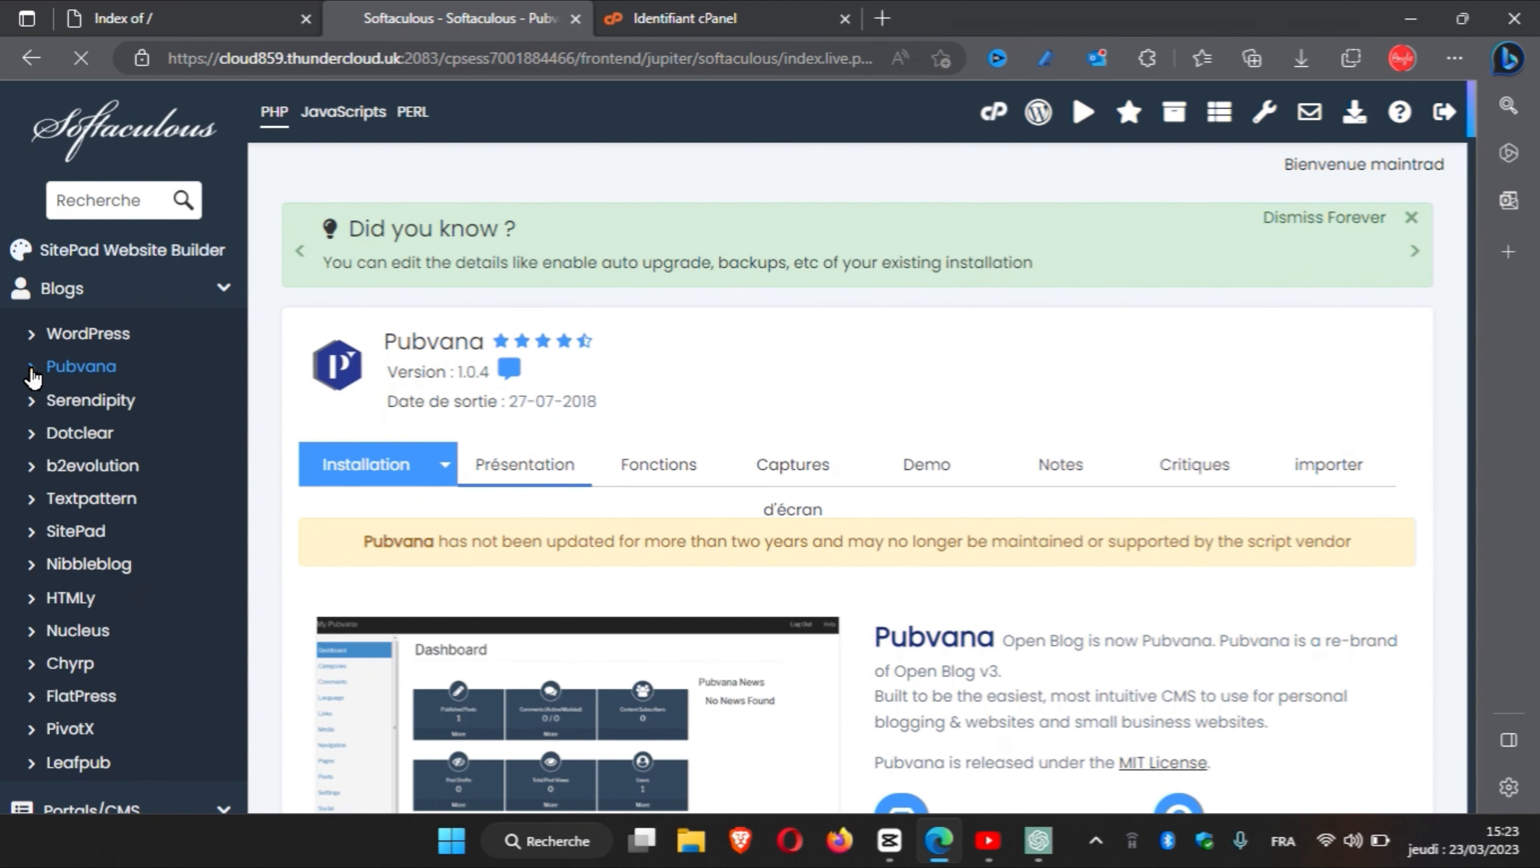
scroll(32, 377, down, 6)
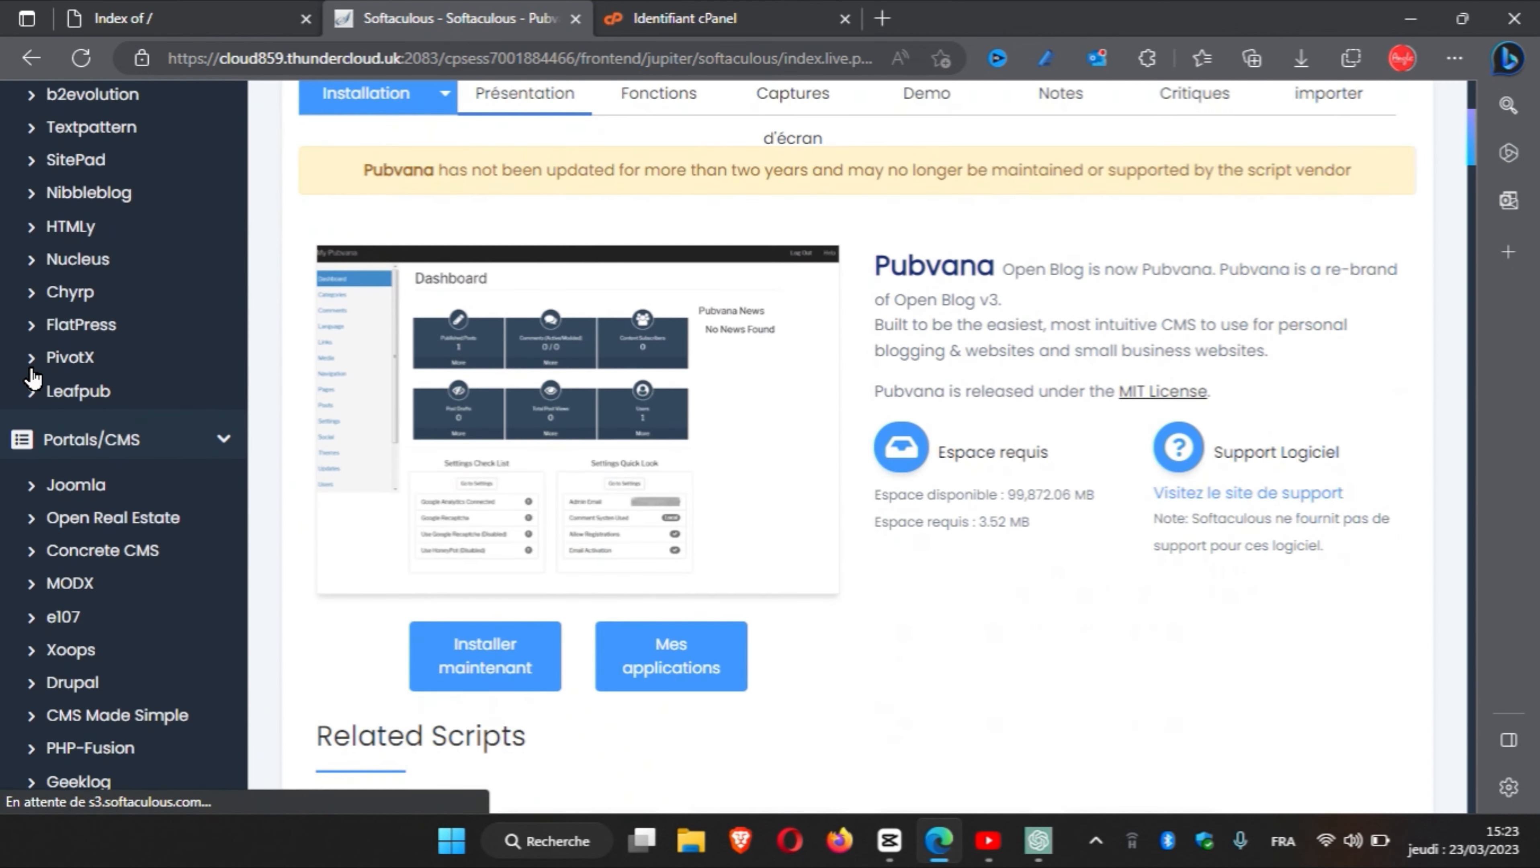
click(90, 324)
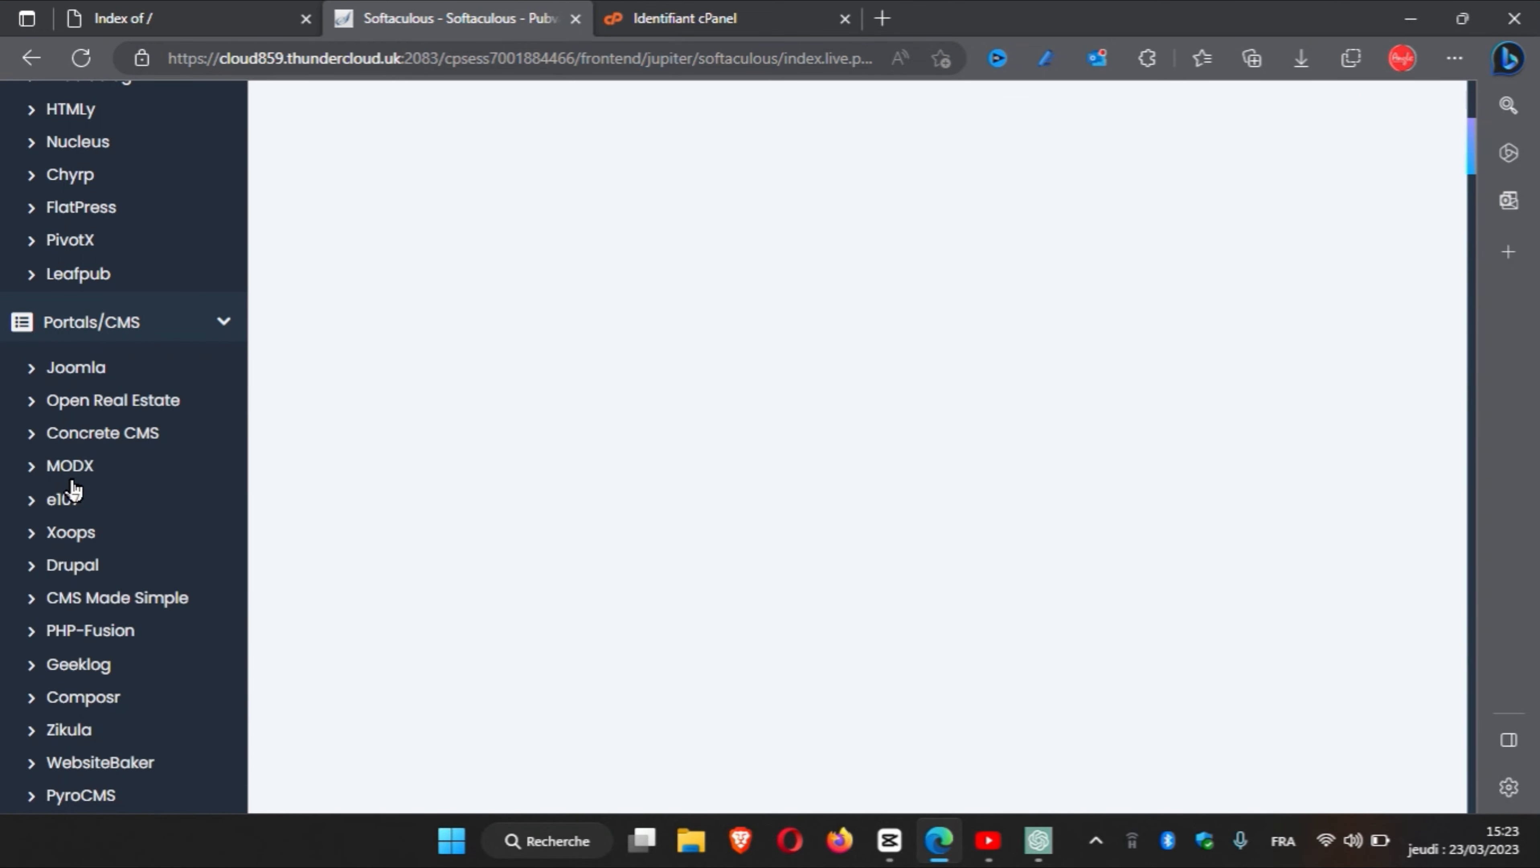
scroll(76, 492, down, 4)
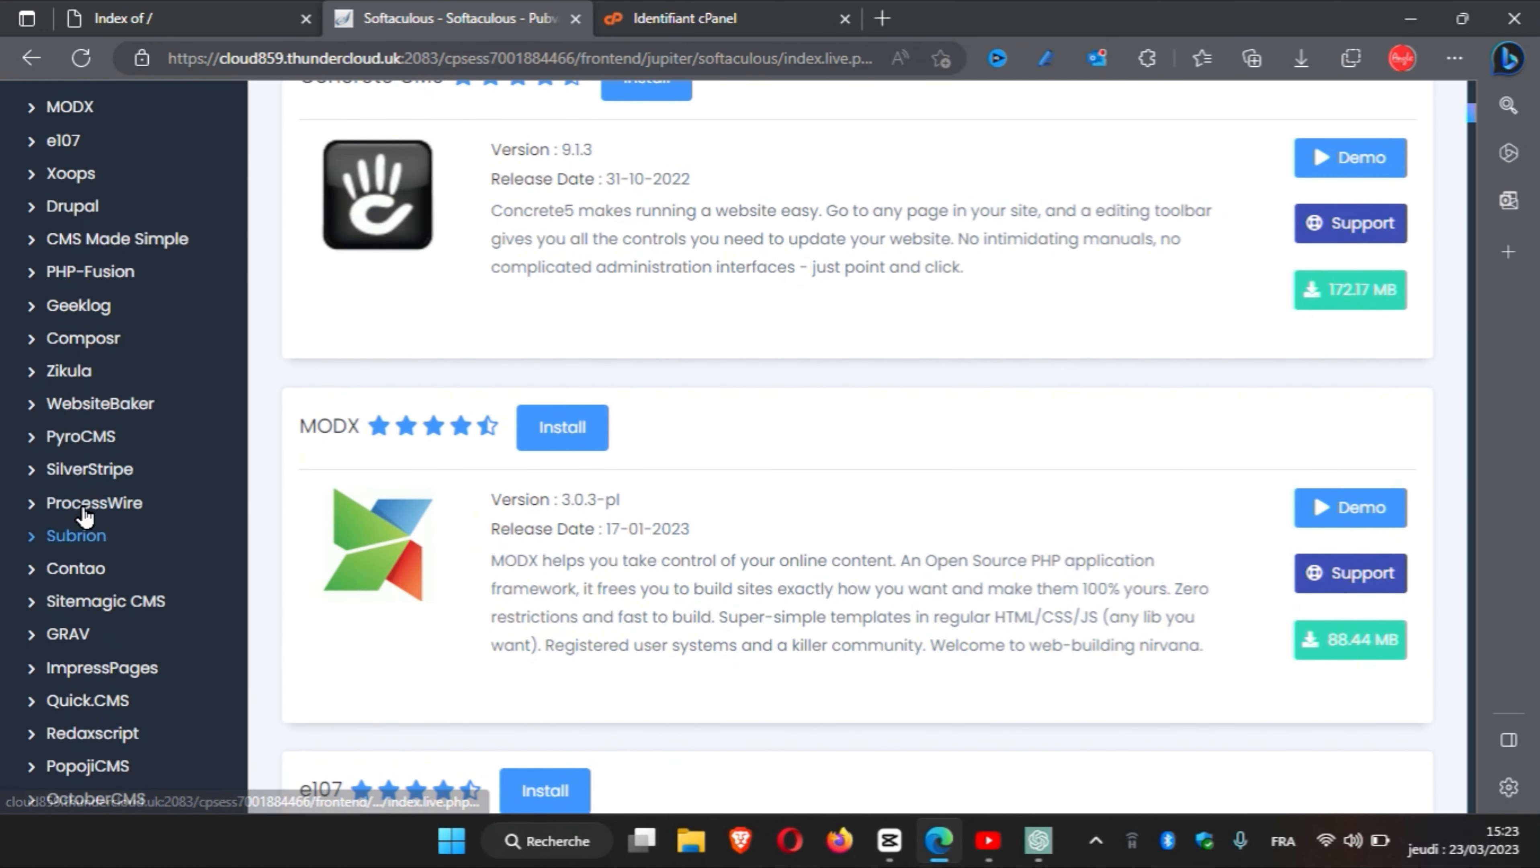
scroll(114, 492, up, 2)
scroll(112, 484, up, 12)
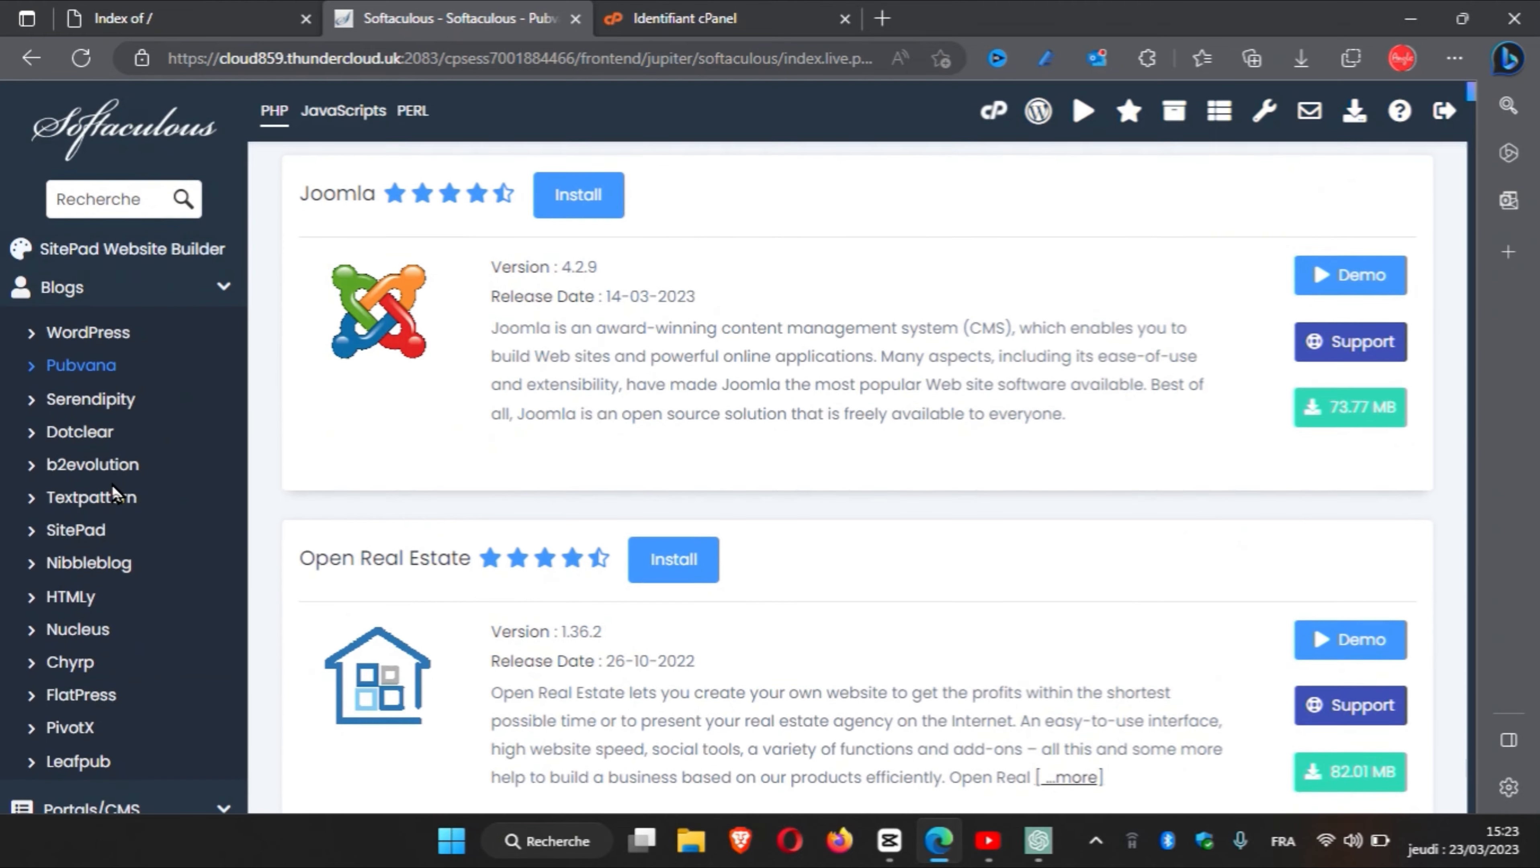
click(121, 198)
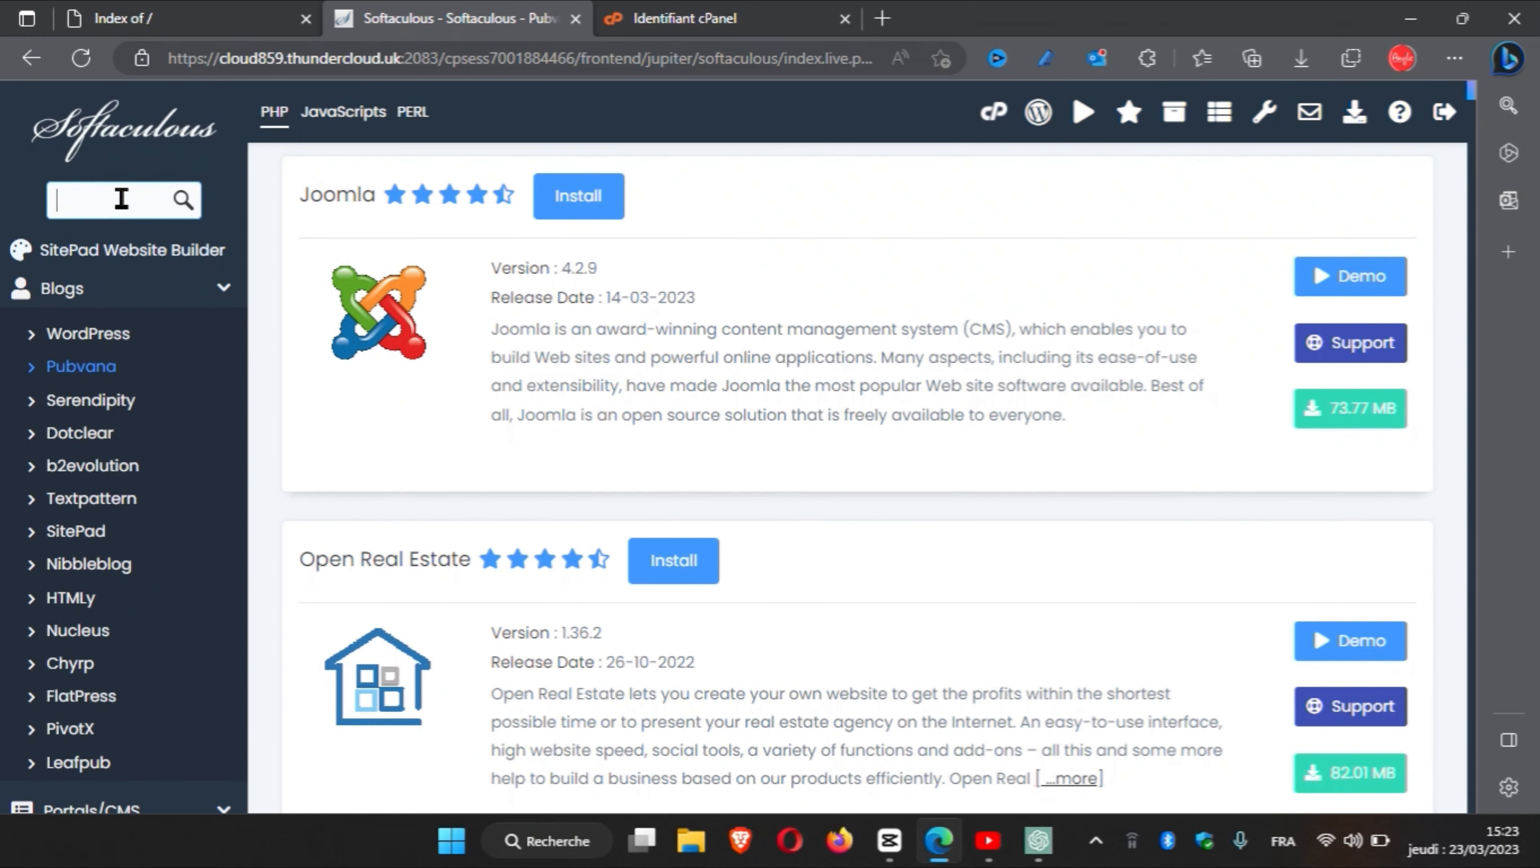
click(83, 291)
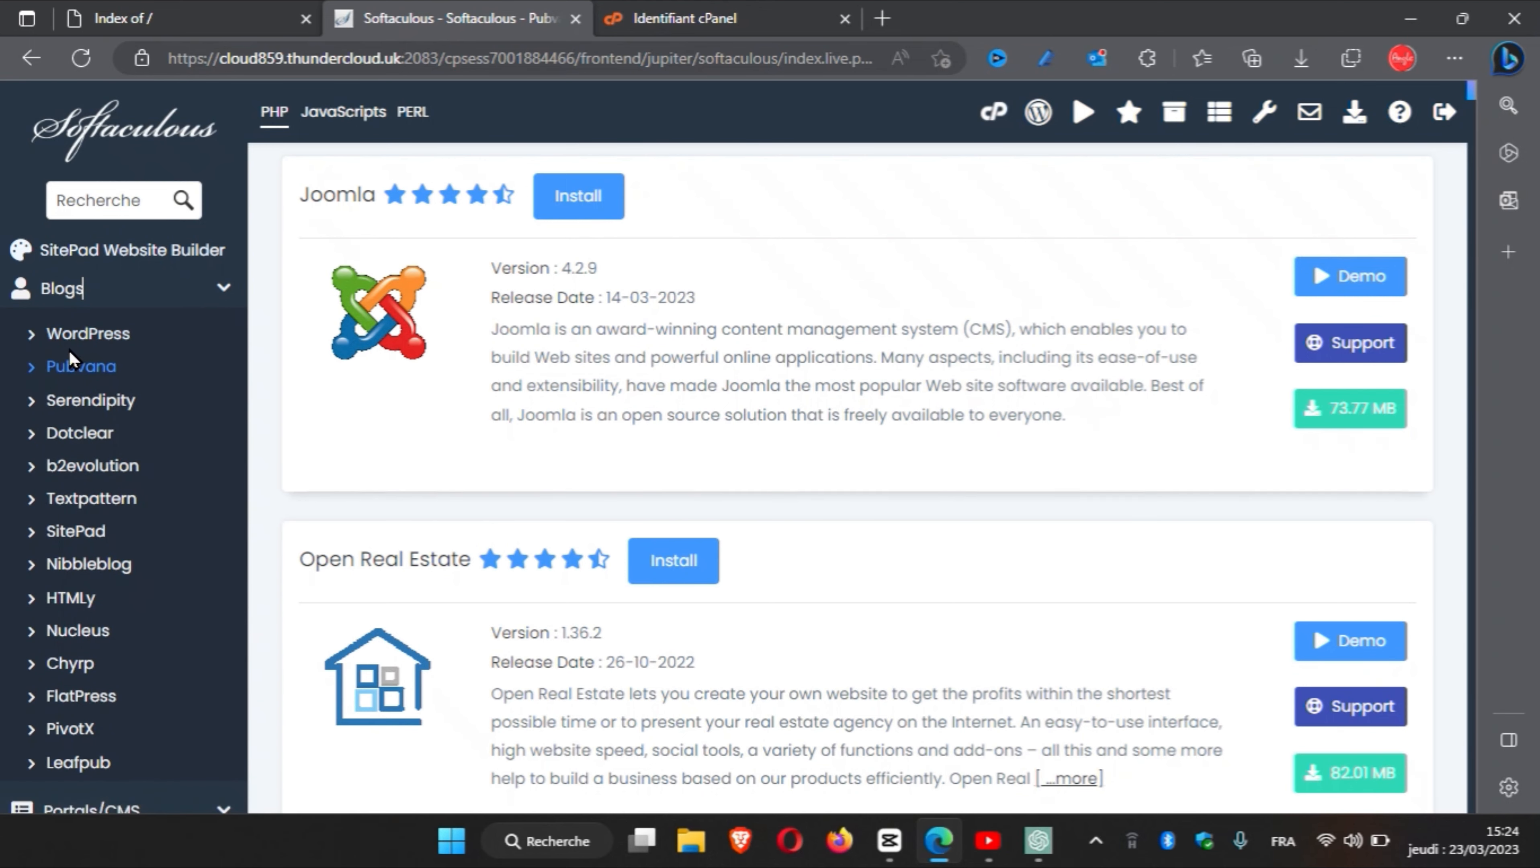
Step: Open the Joomla page from the Portals/CMS category
scroll(70, 349, down, 3)
scroll(70, 359, down, 3)
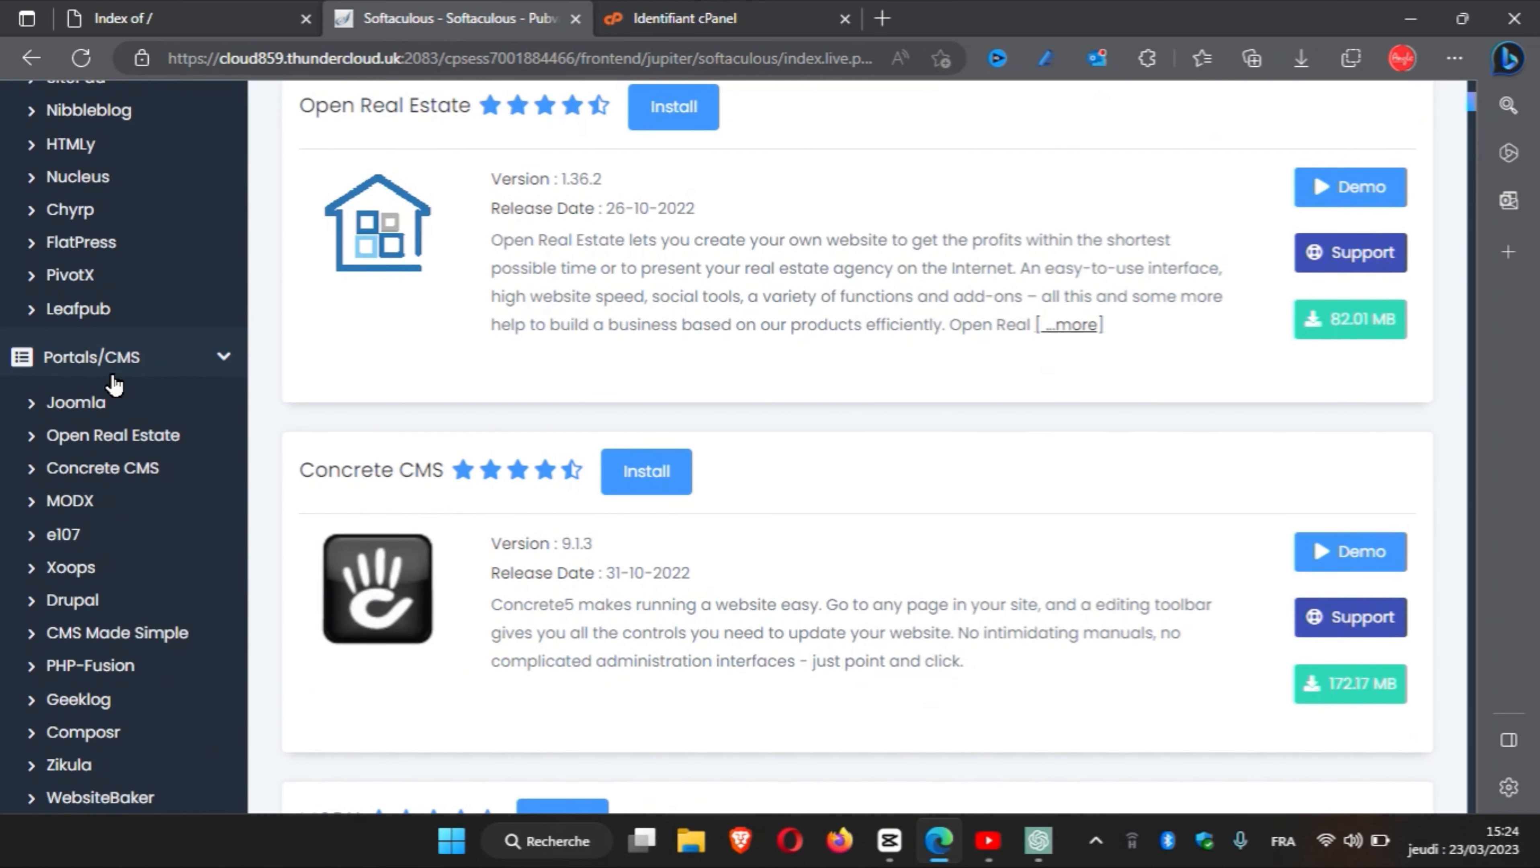
click(91, 406)
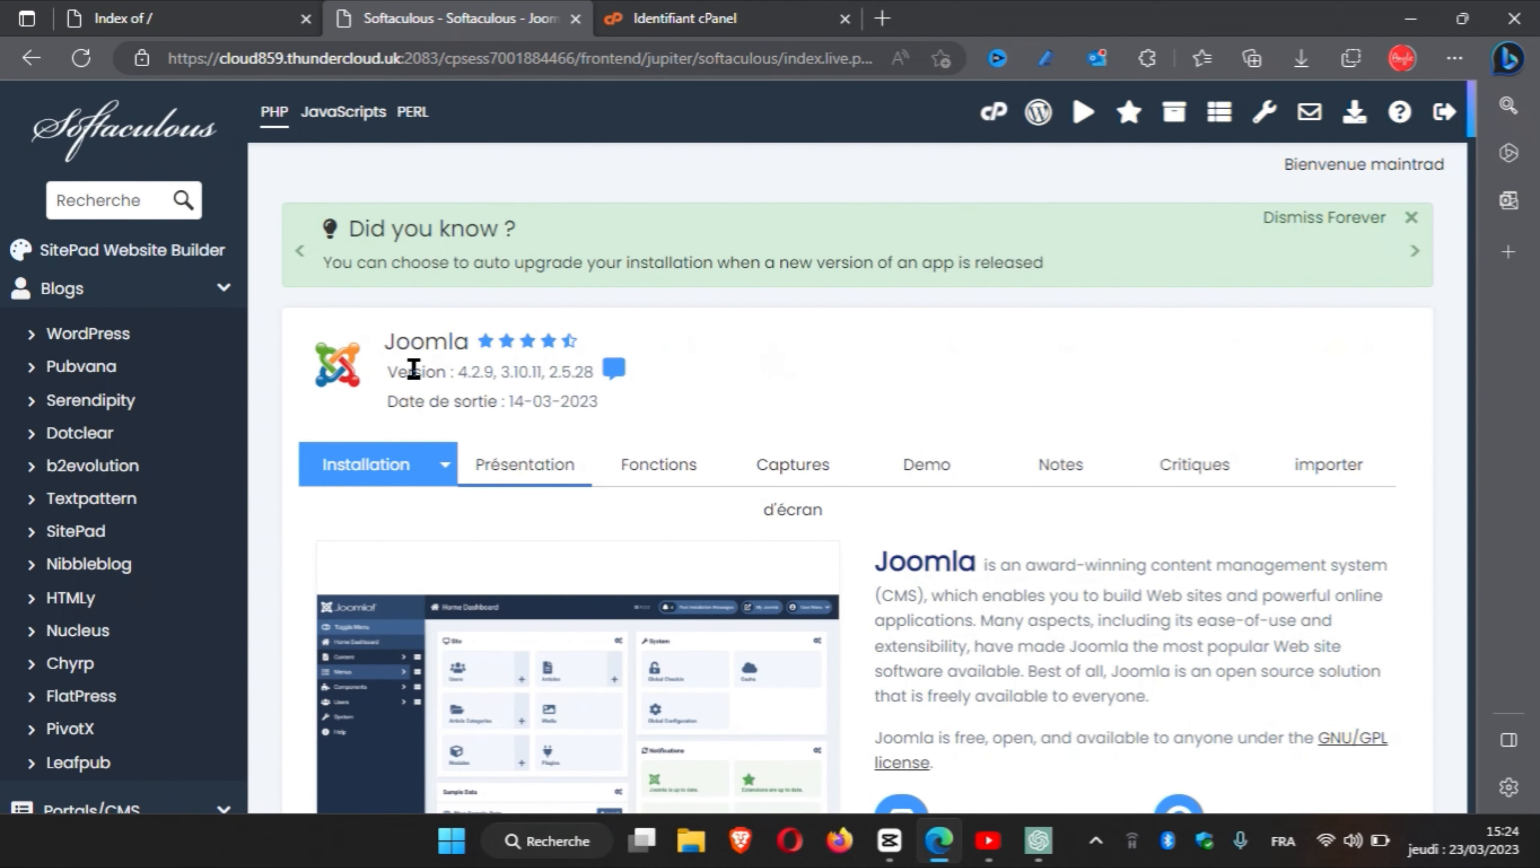
Step: Search the script catalogue for "joo" and open the Joomla entry
click(120, 203)
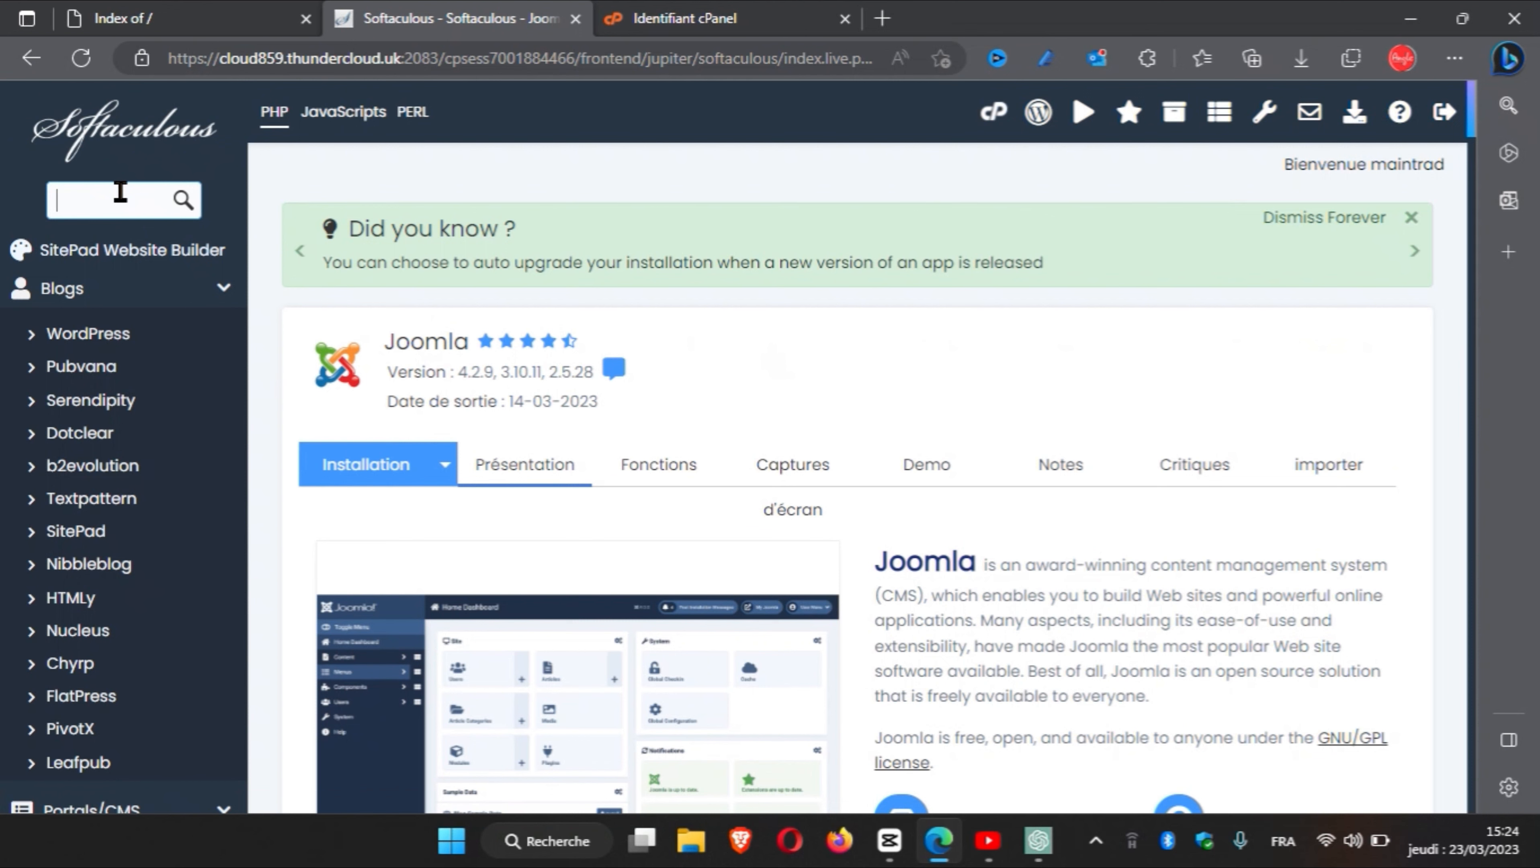
text(joo)
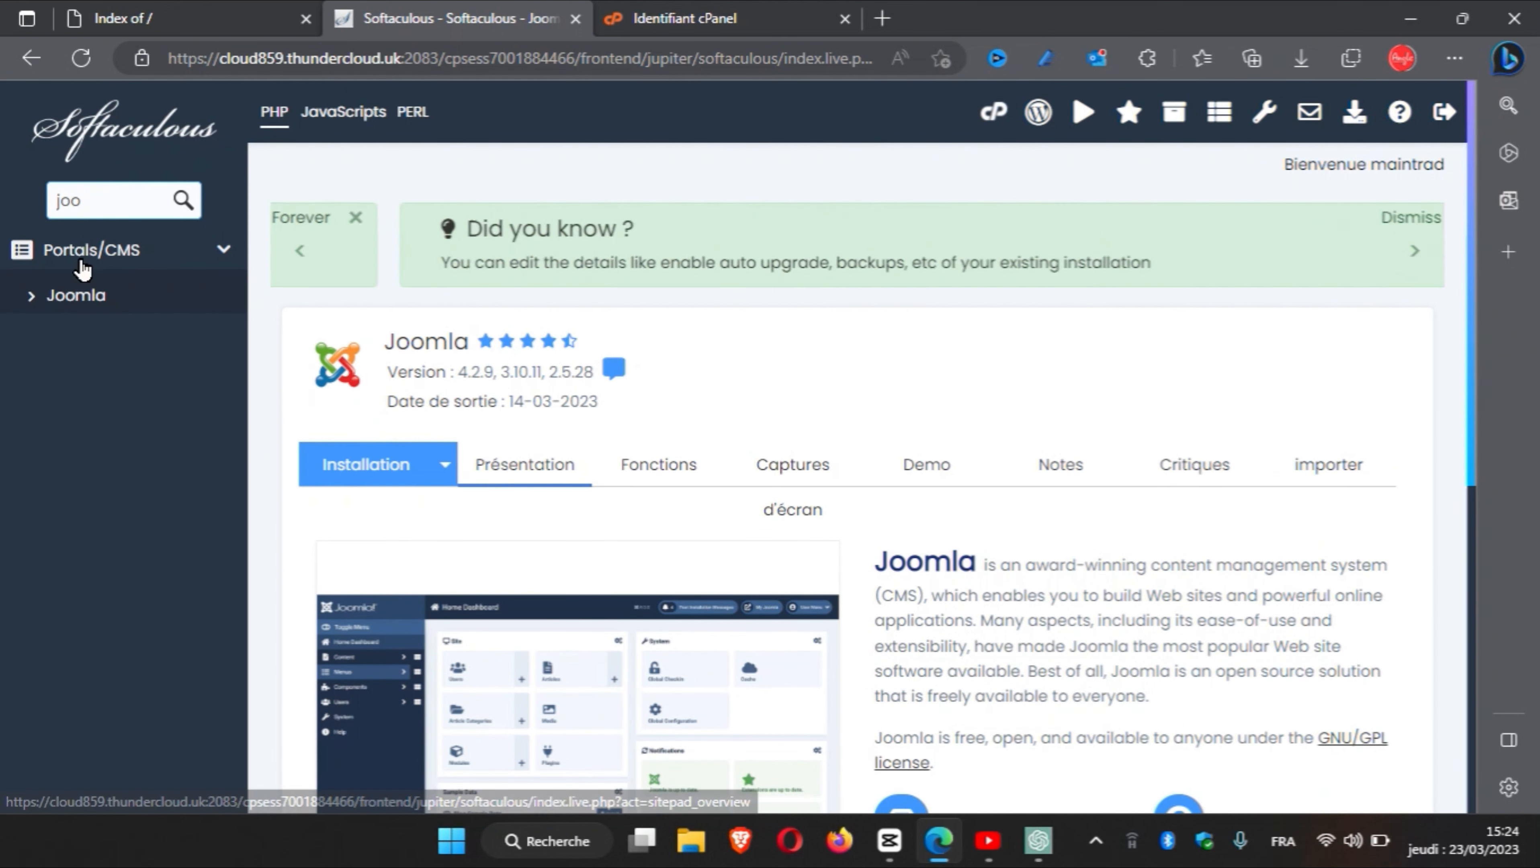
click(79, 299)
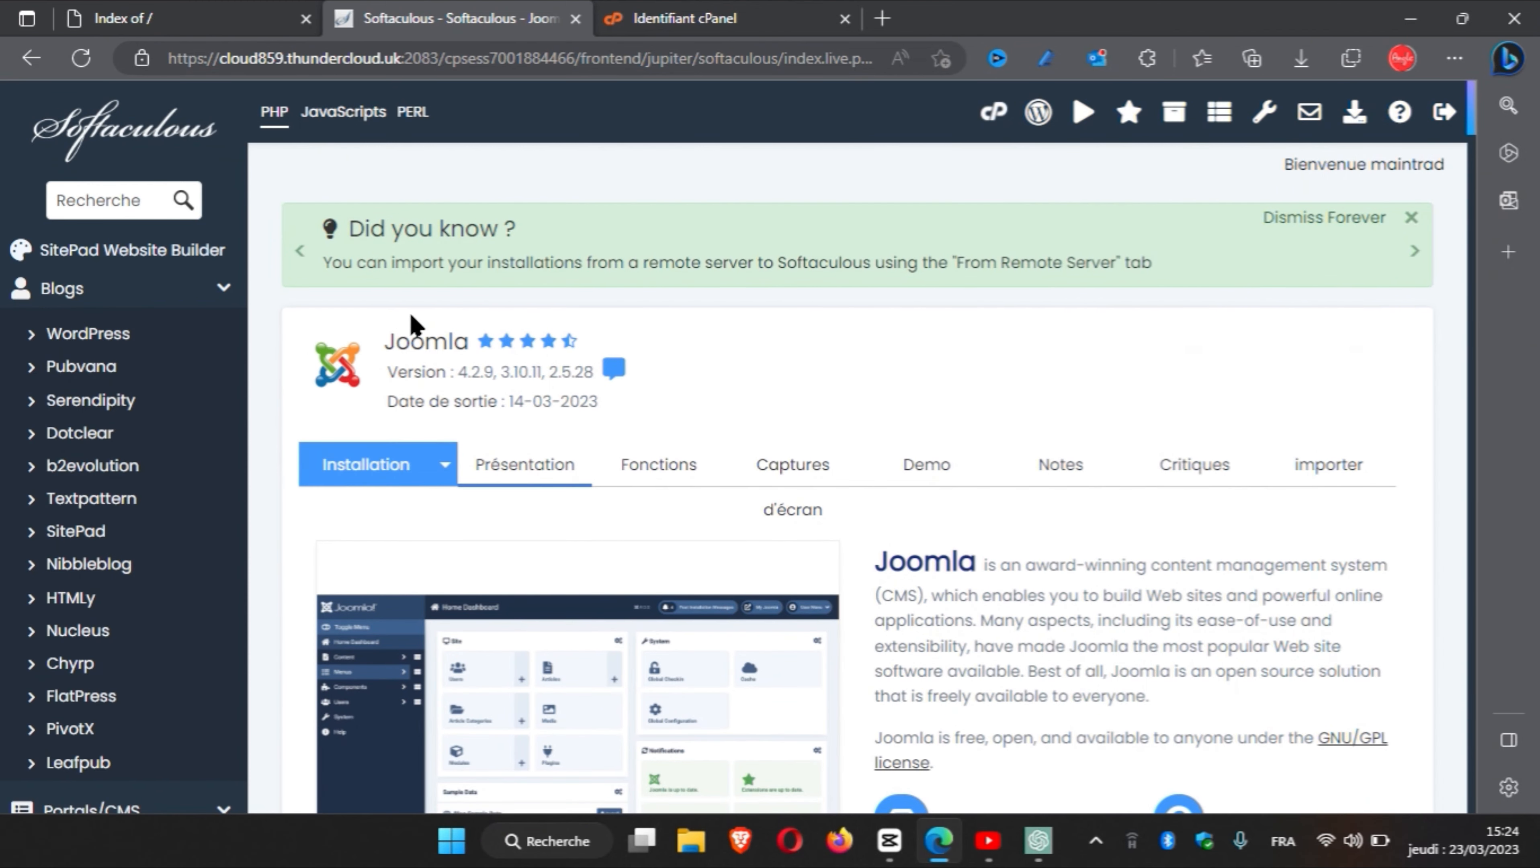
Step: Review Joomla's screenshots, feature list and overview, including its space requirements
scroll(653, 512, down, 3)
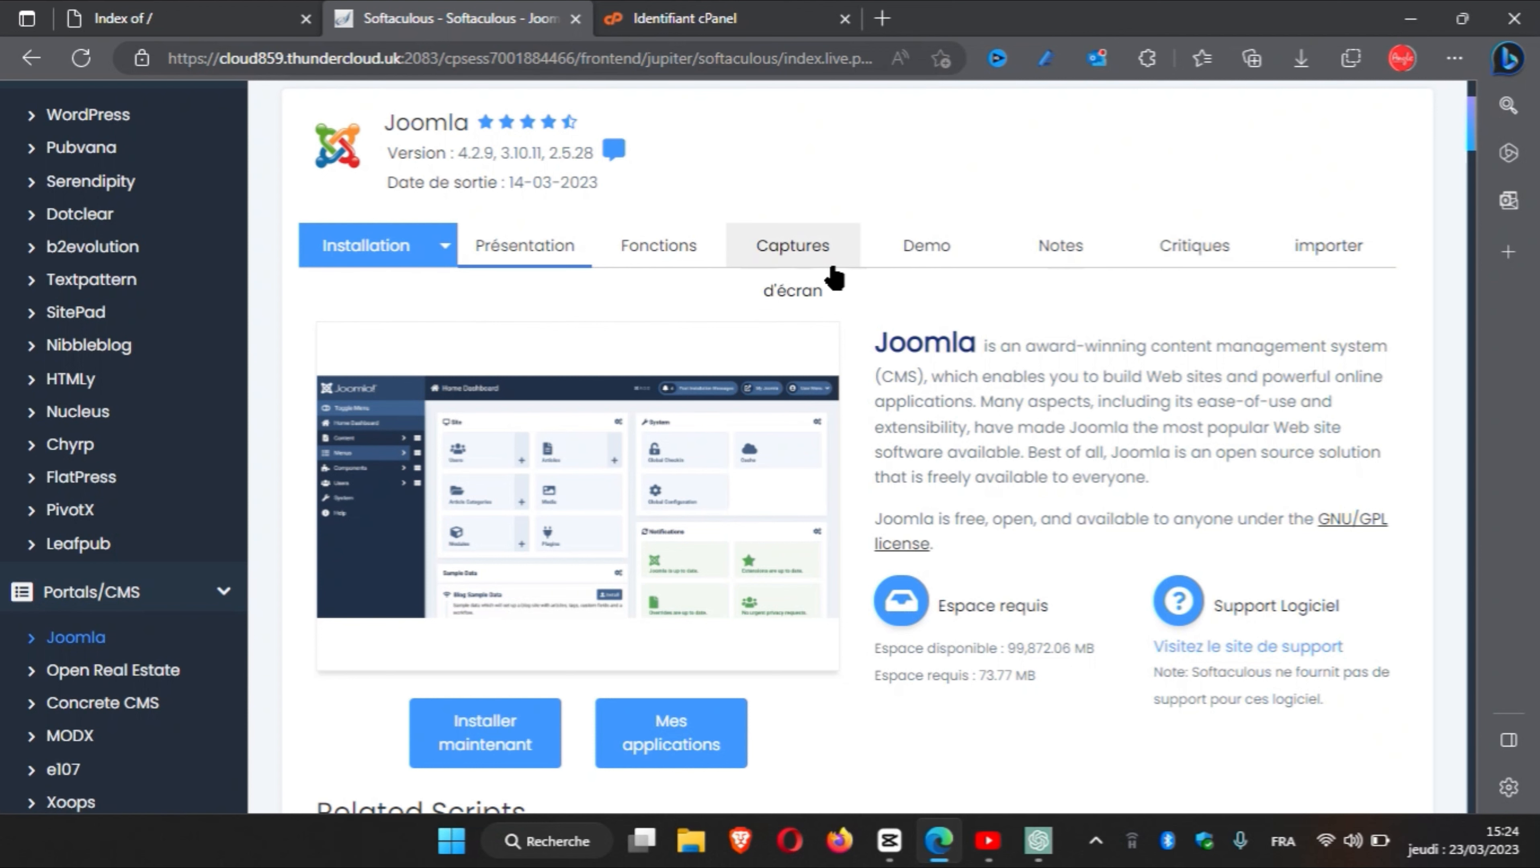
click(760, 248)
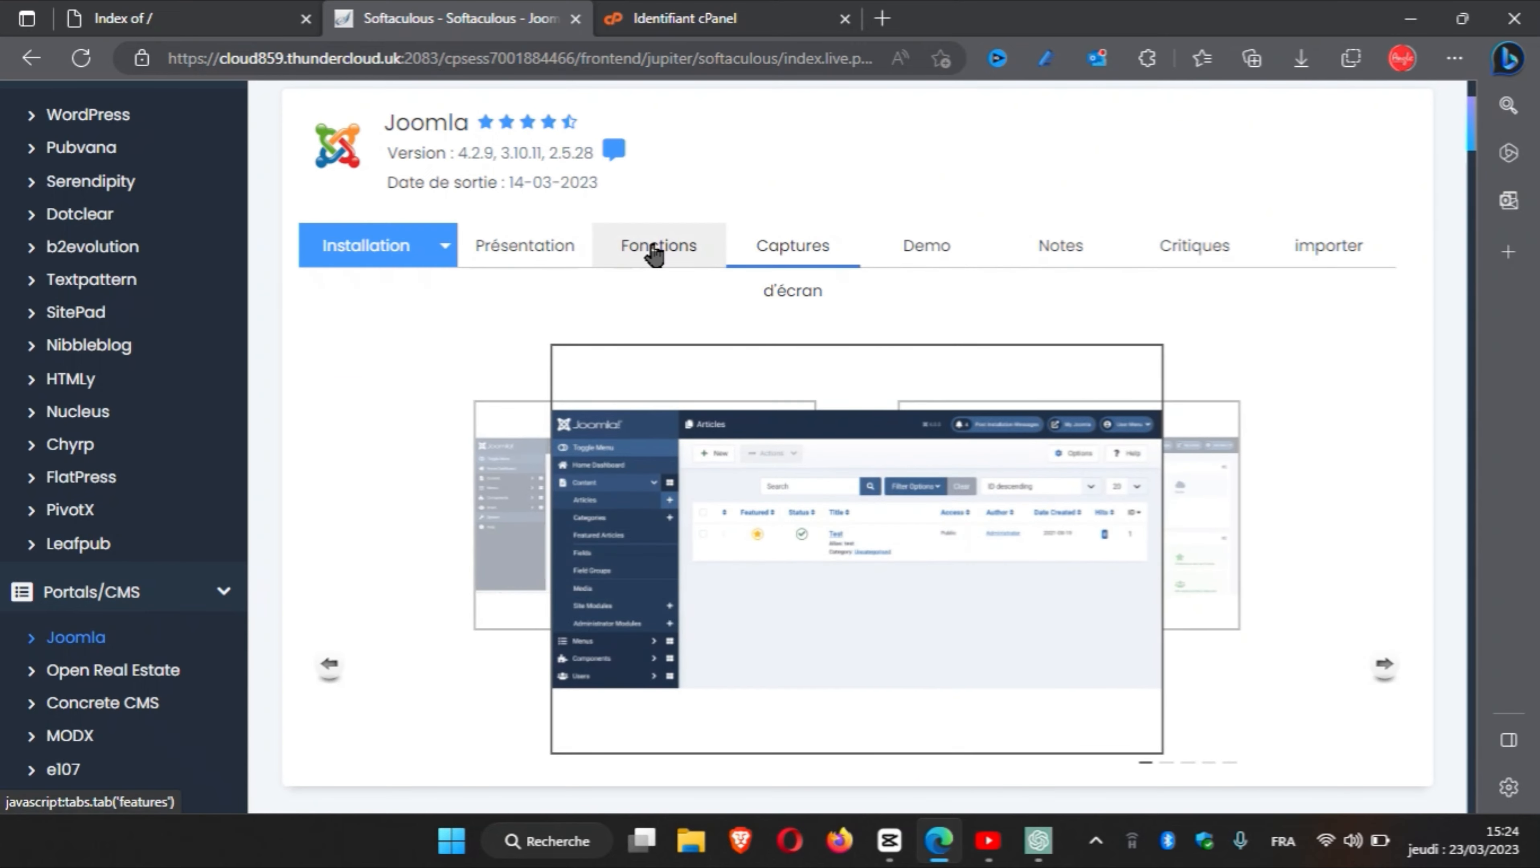
click(653, 252)
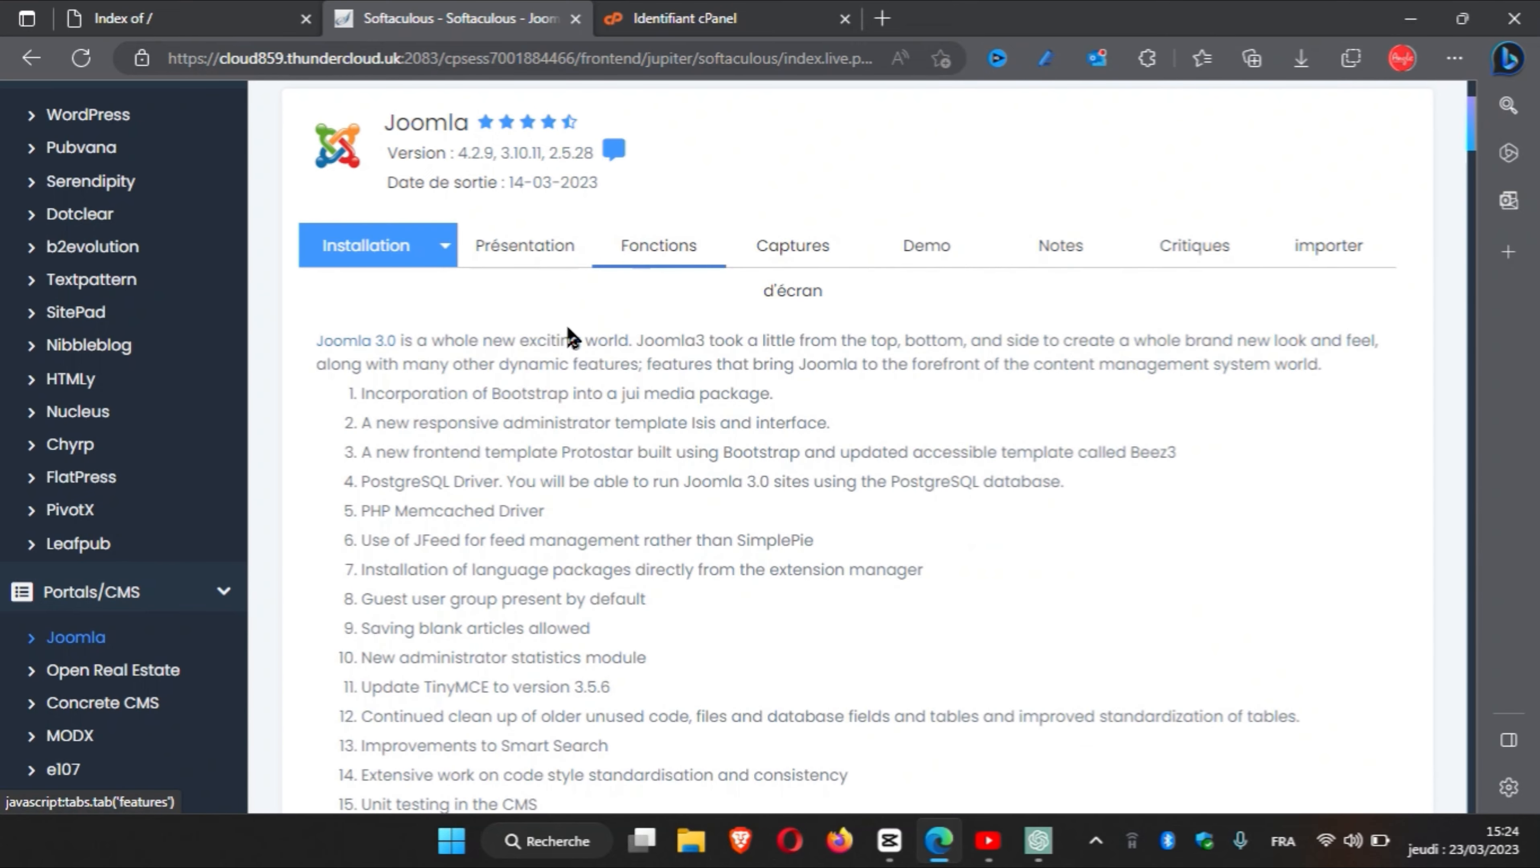
scroll(402, 511, down, 10)
scroll(402, 511, up, 15)
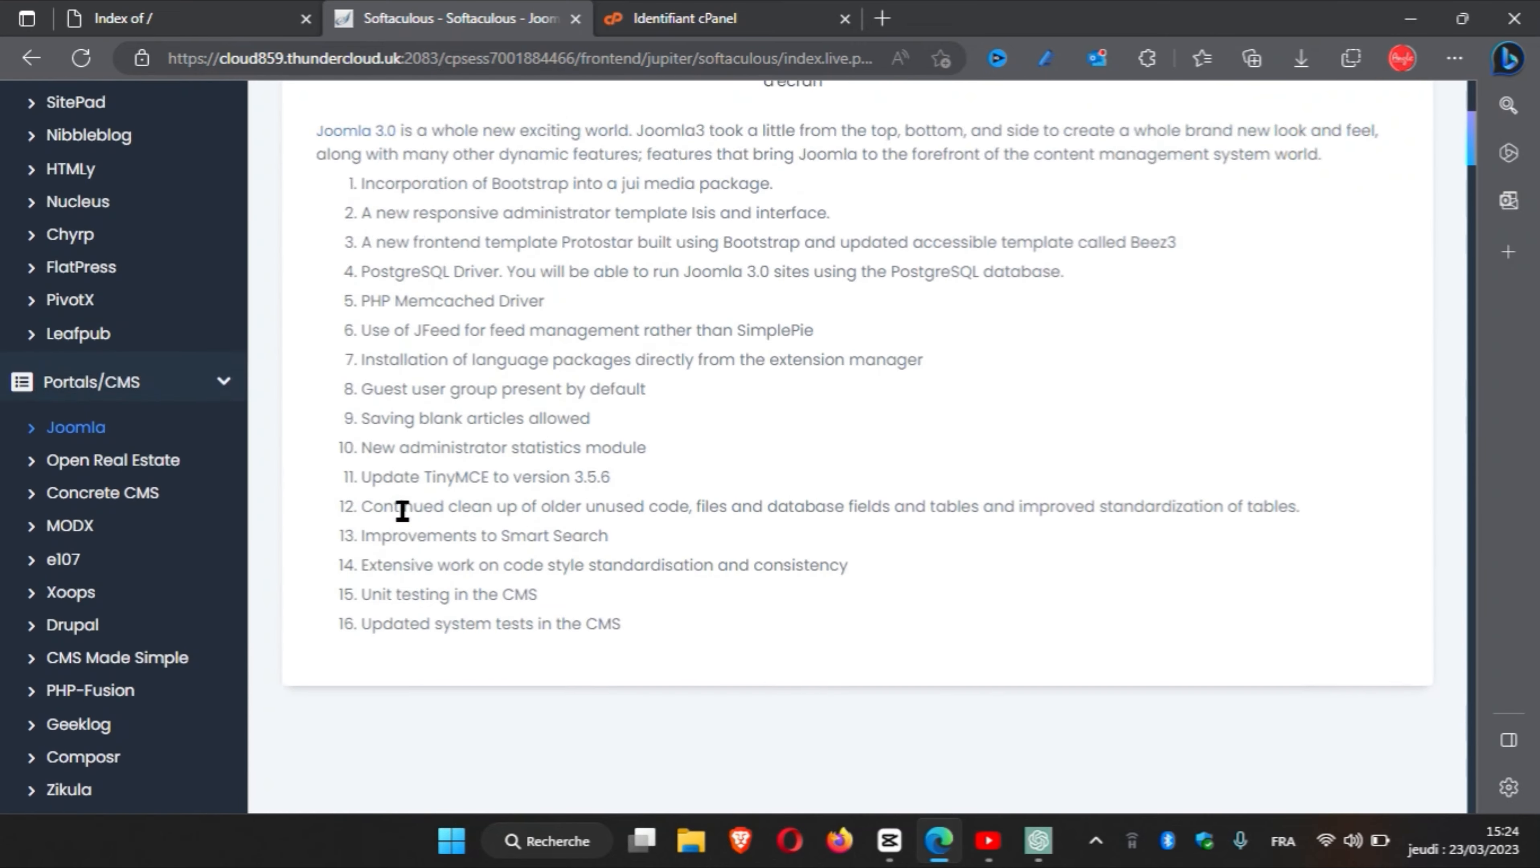
click(547, 465)
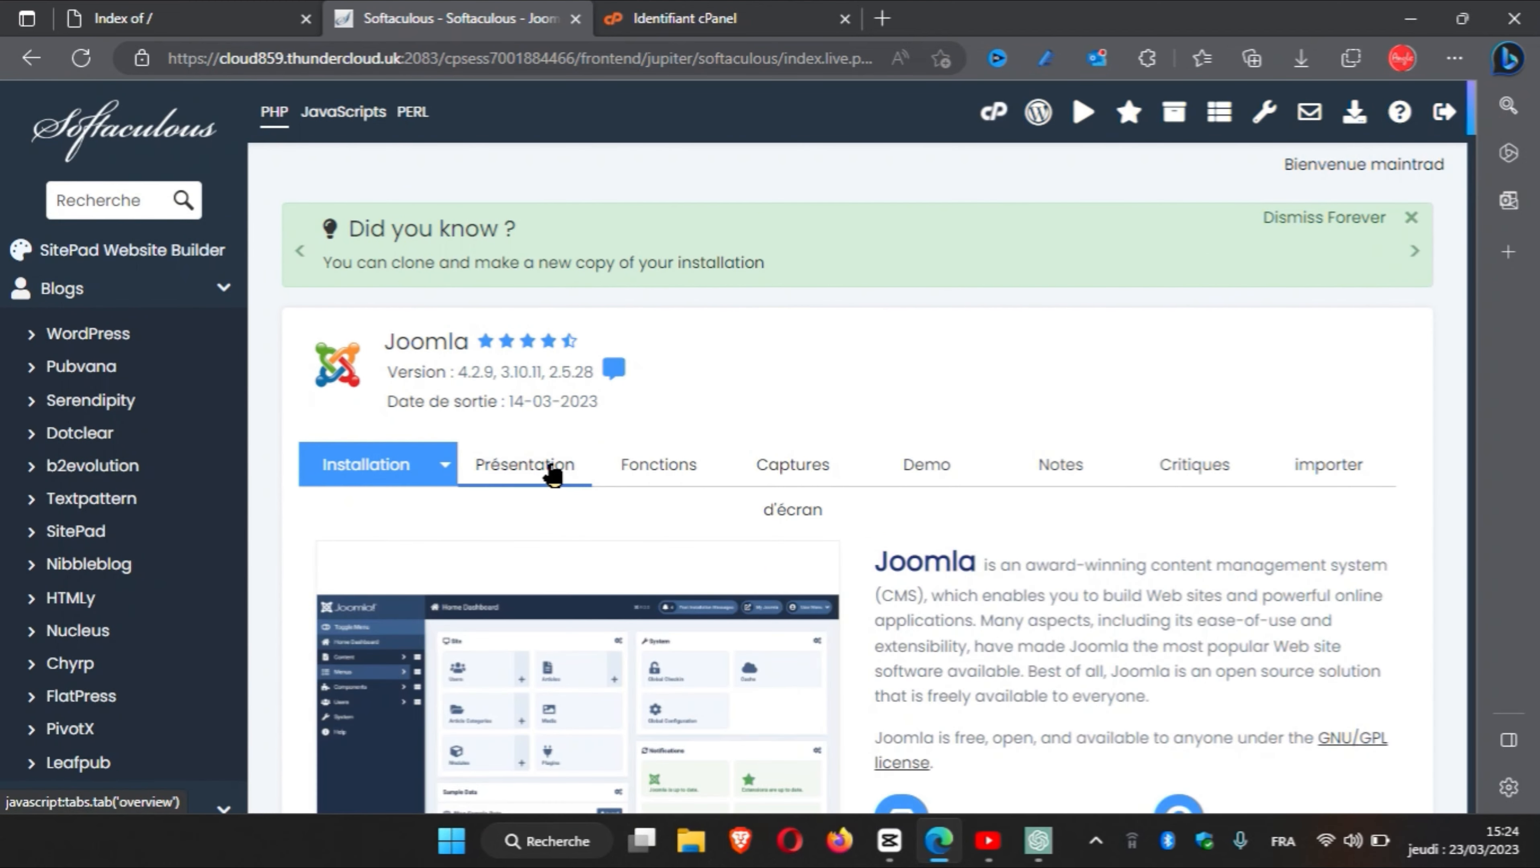
scroll(1040, 572, down, 5)
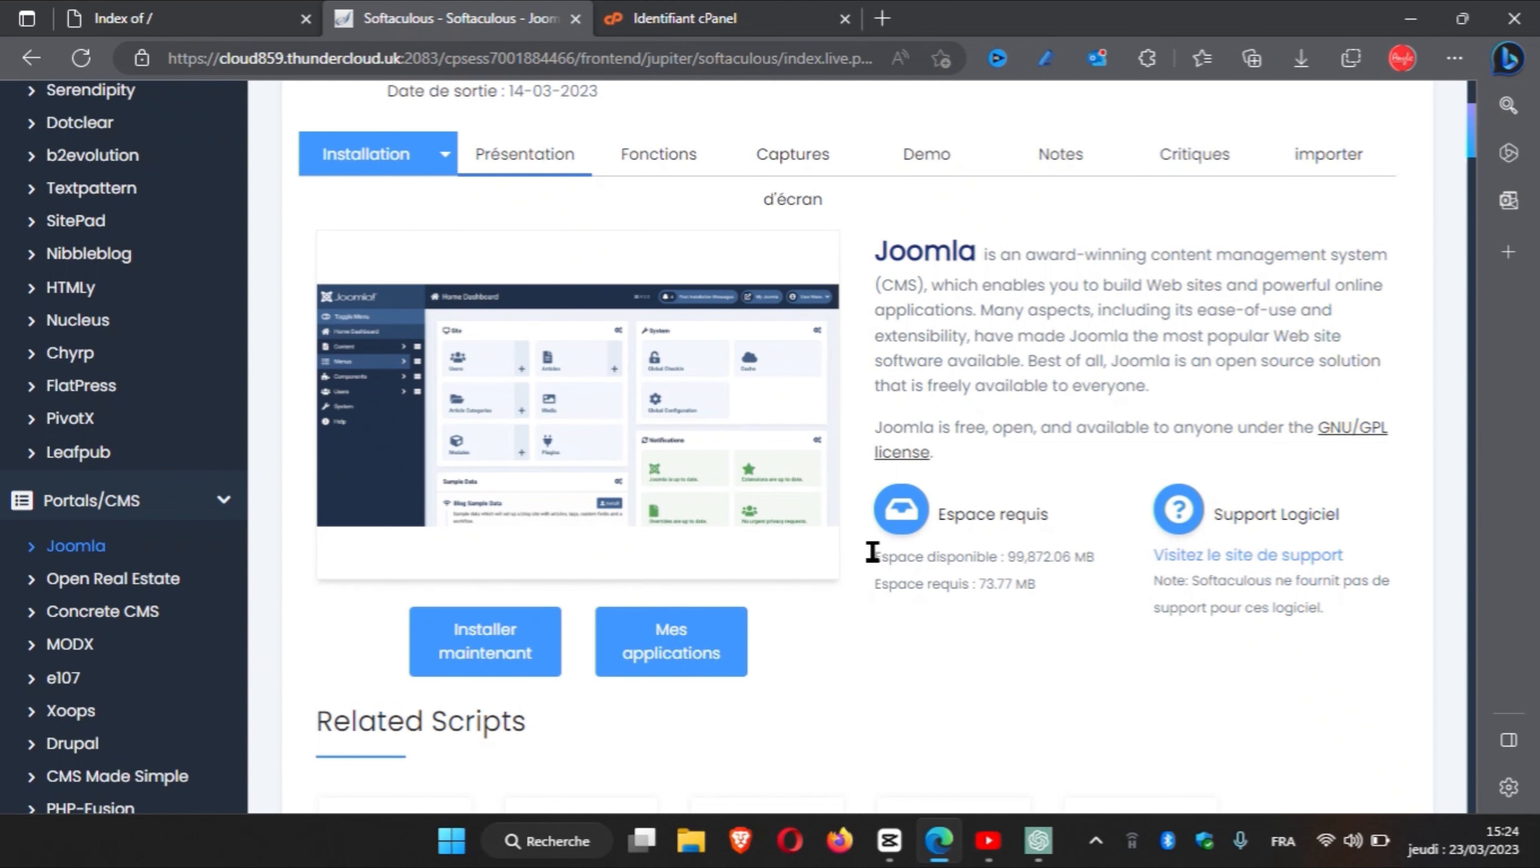
click(483, 654)
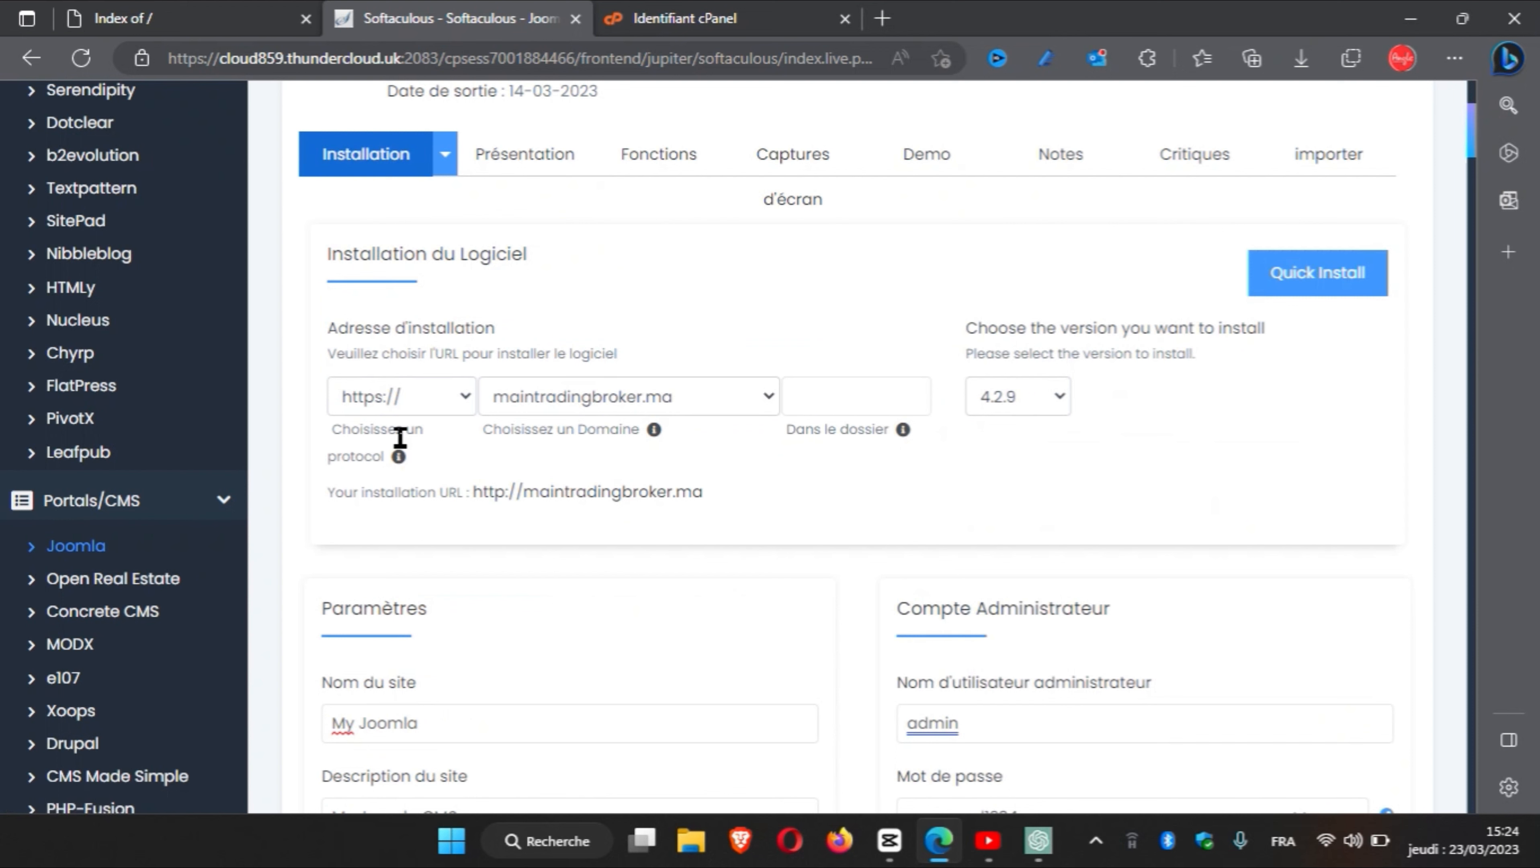
click(451, 401)
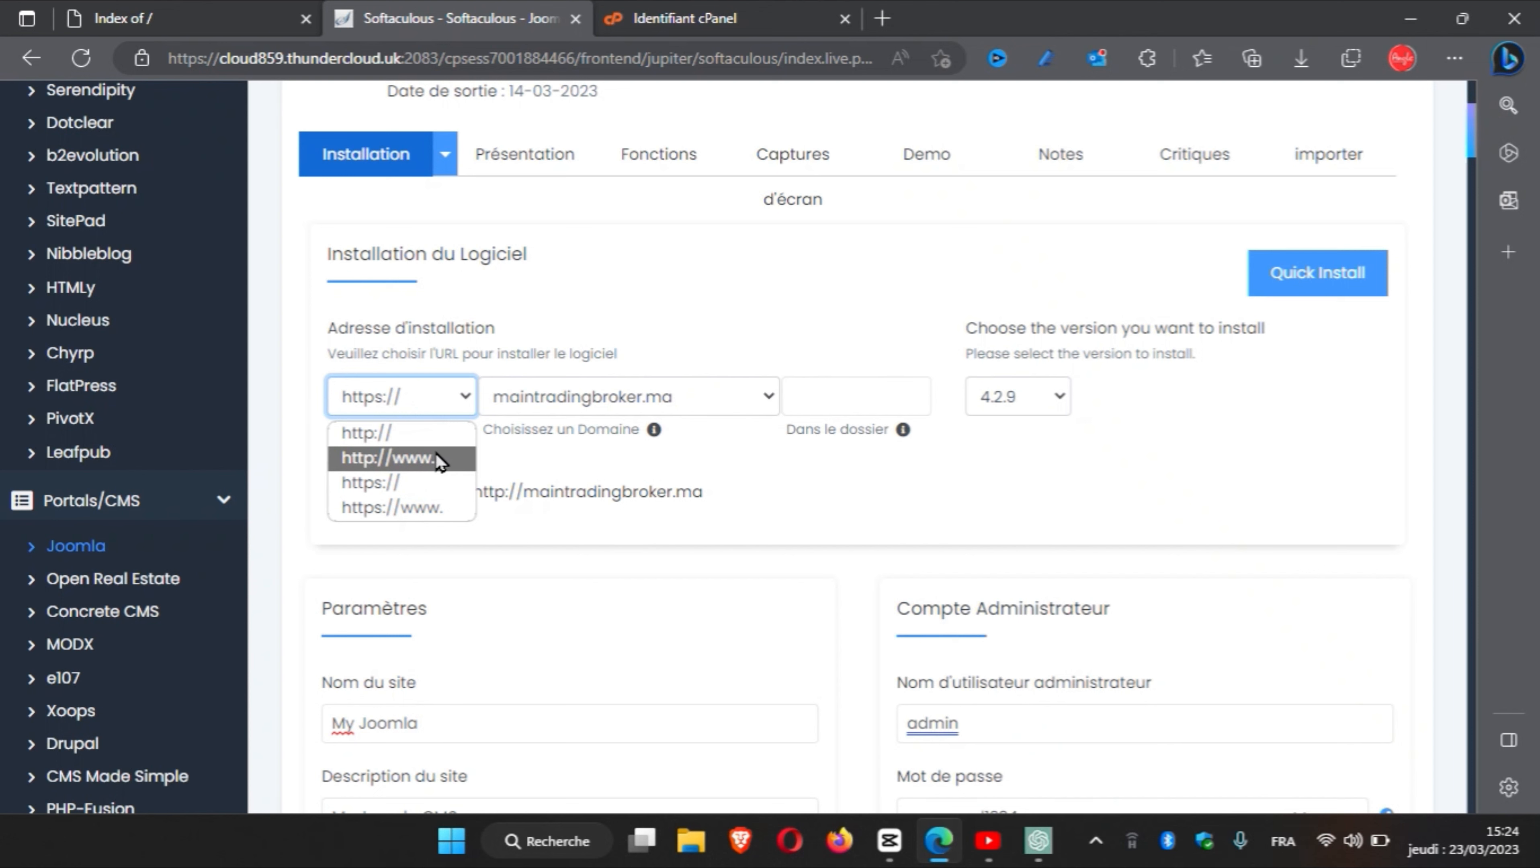
click(582, 315)
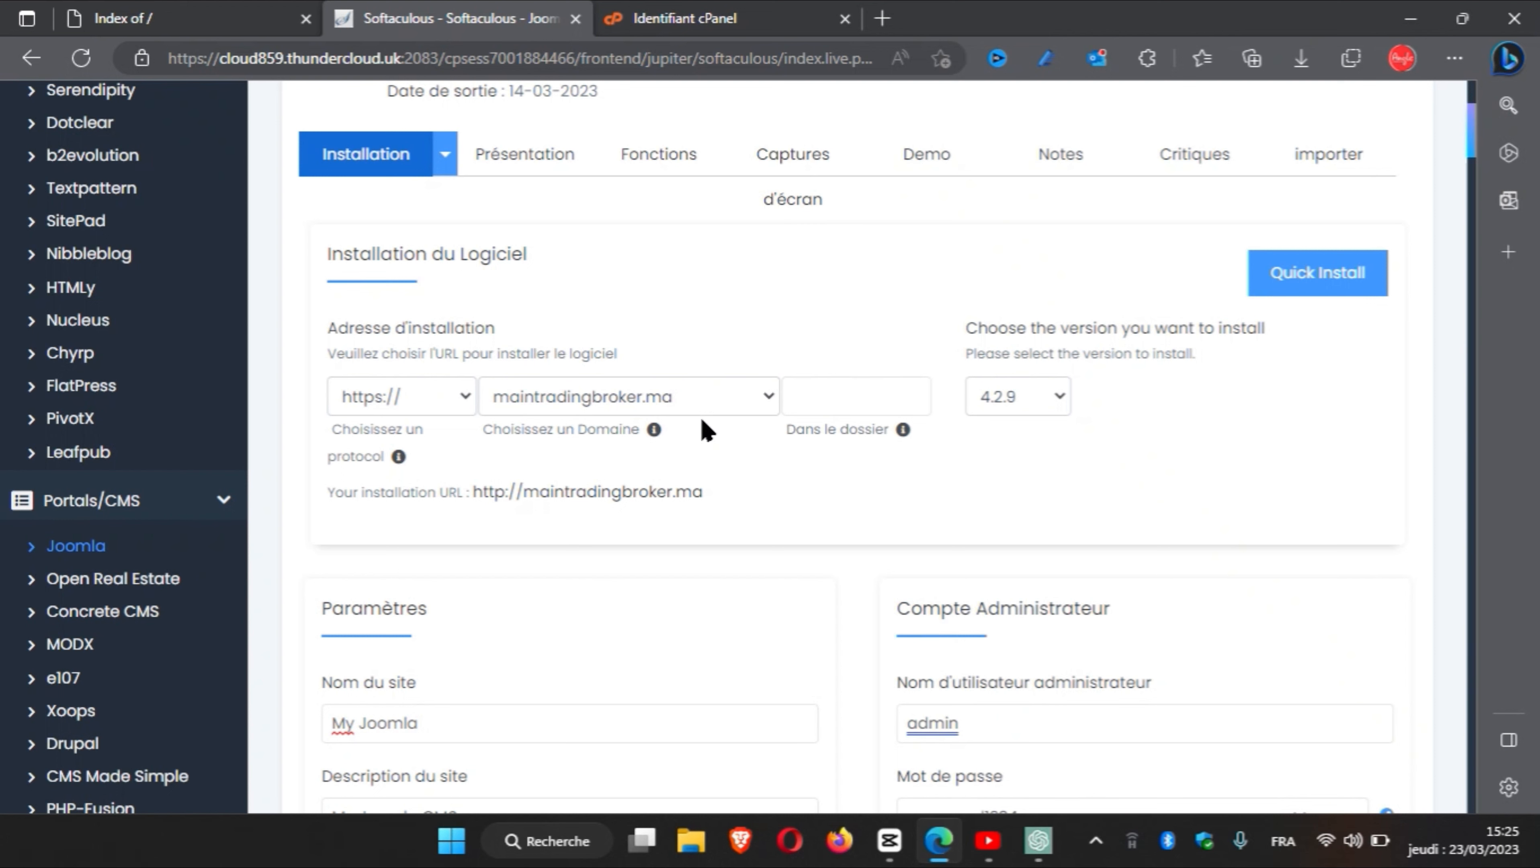
click(884, 395)
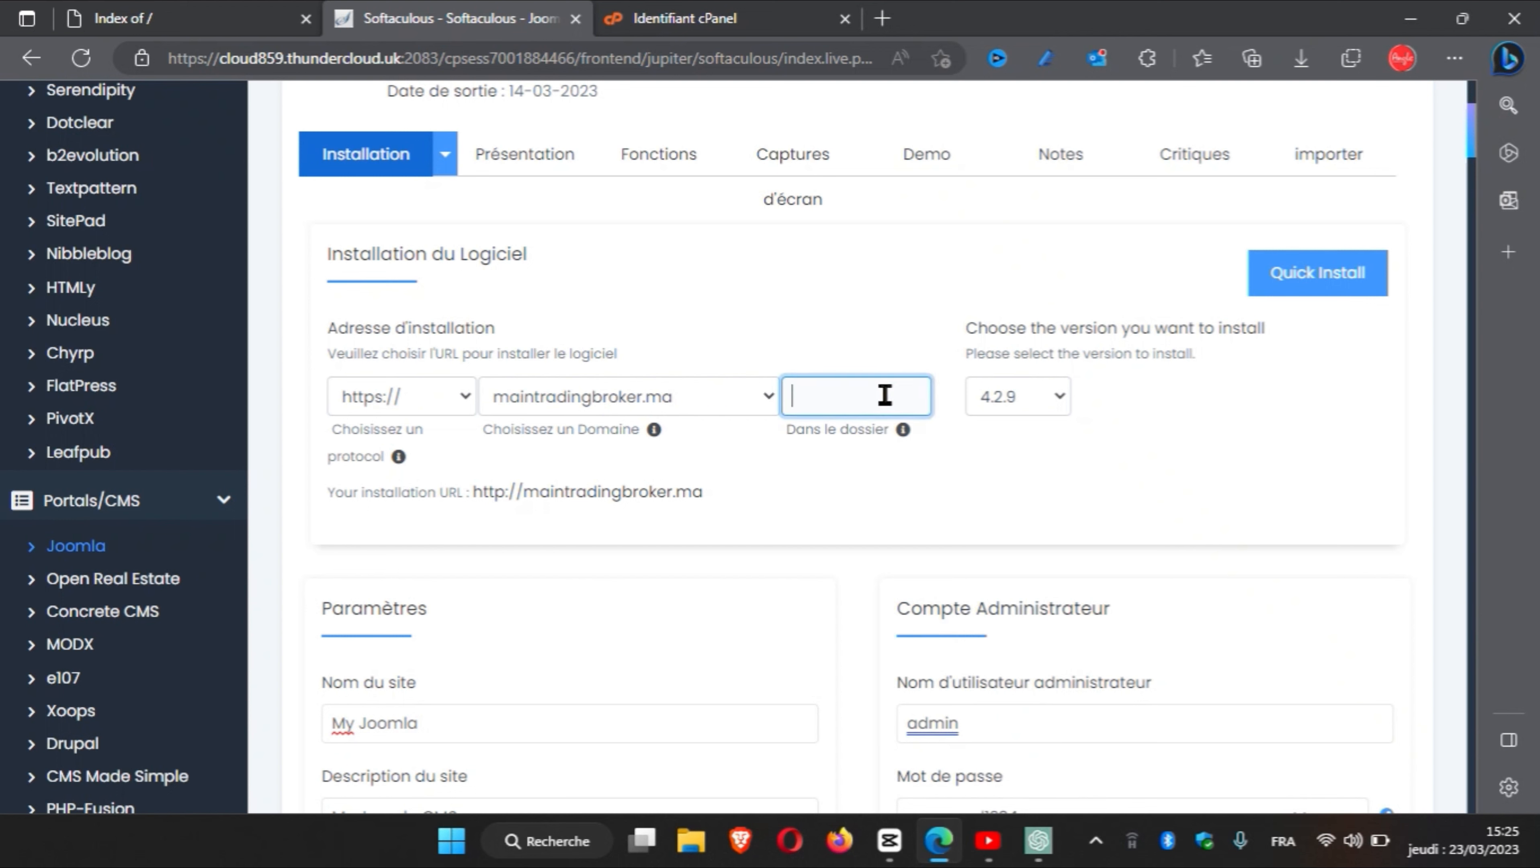
click(1041, 402)
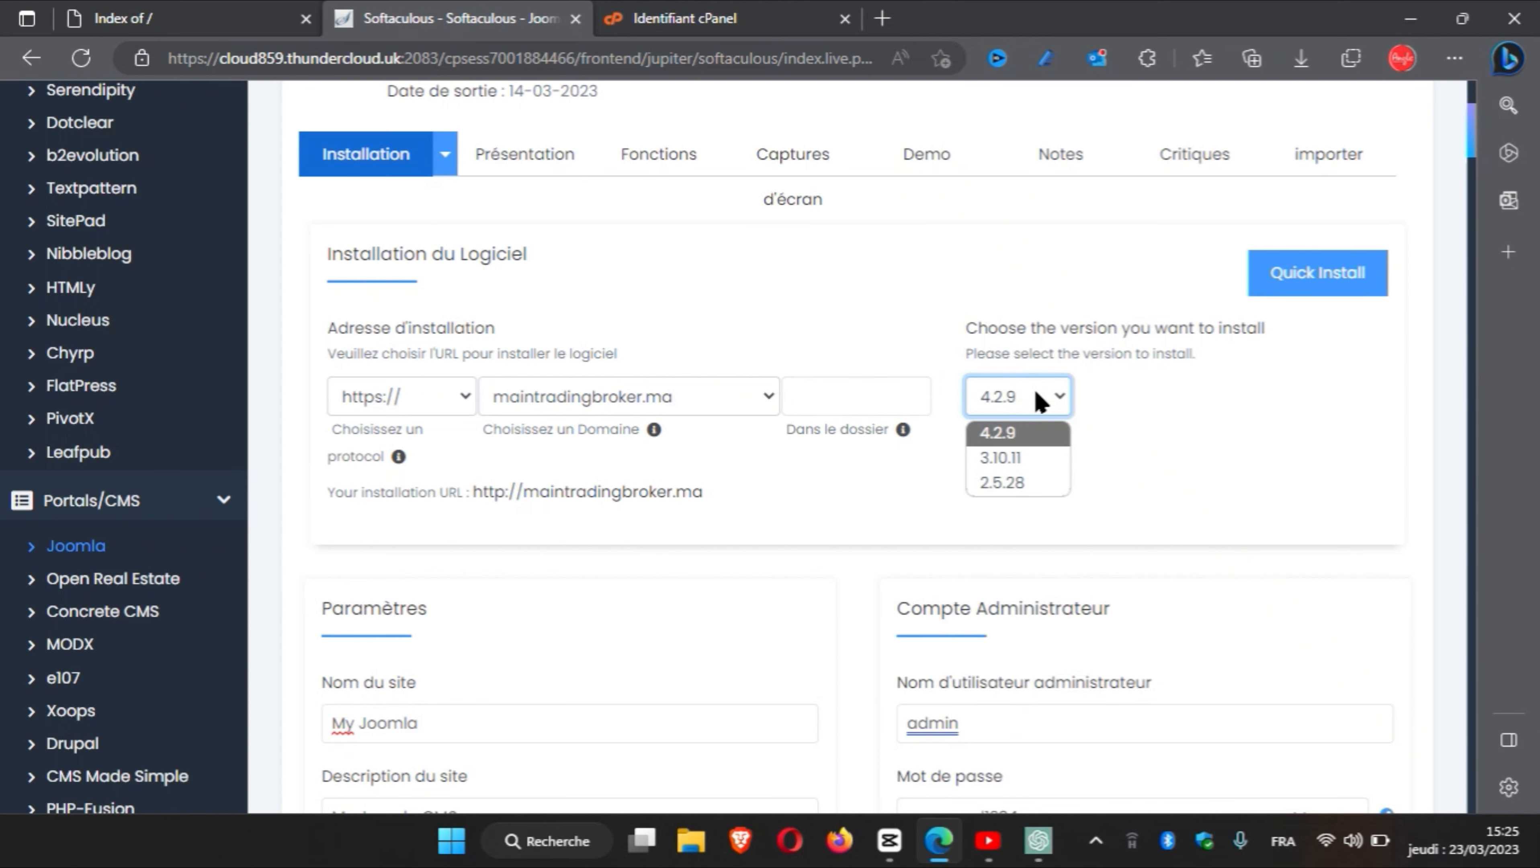
click(1227, 533)
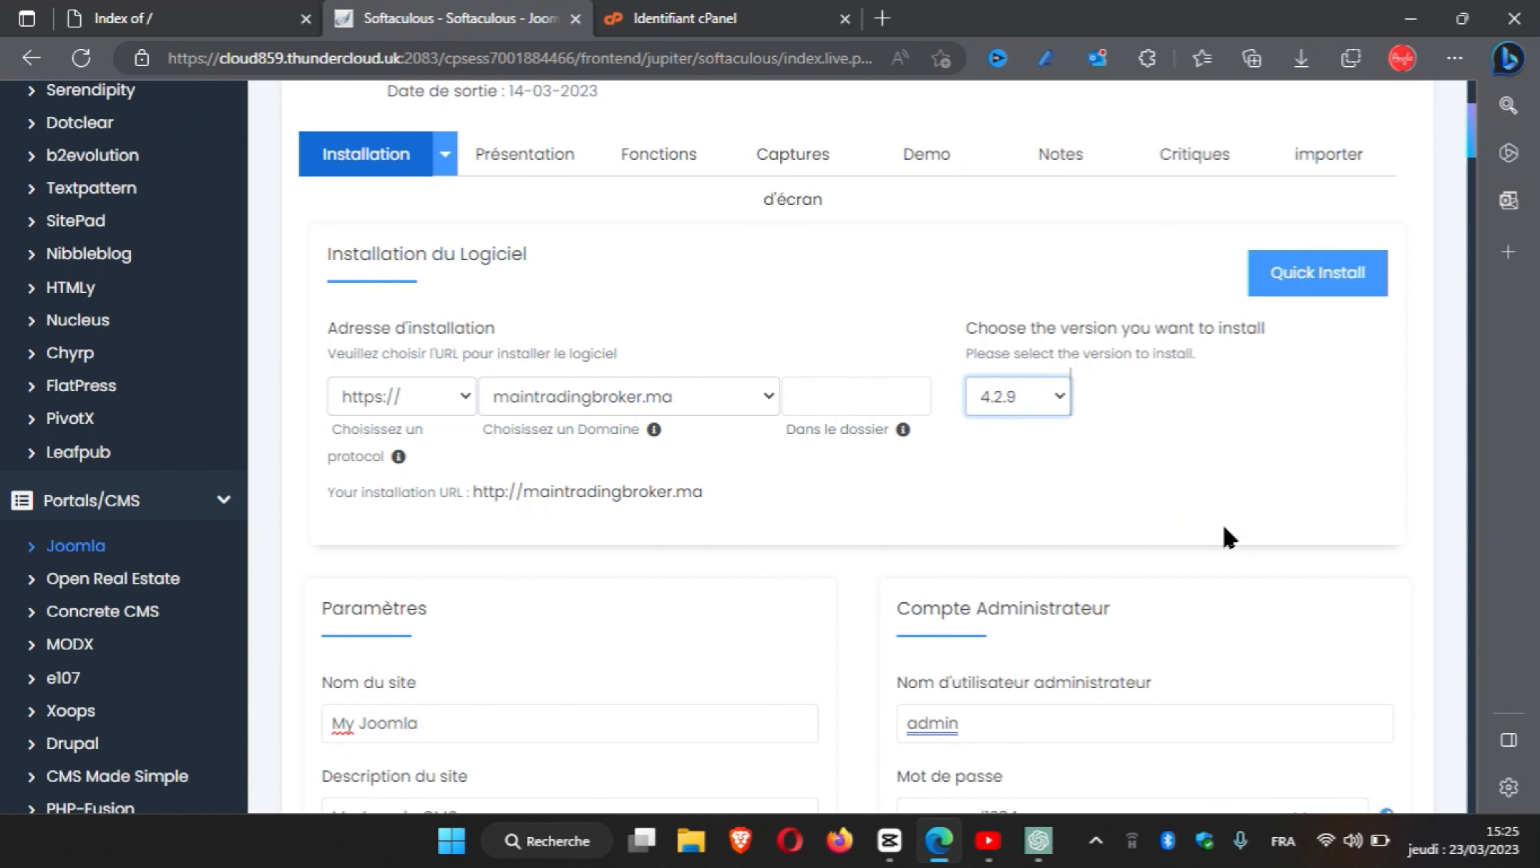
Step: Replace the site name in the installation settings with "angle formation"
scroll(1227, 533, down, 5)
click(1142, 520)
click(924, 463)
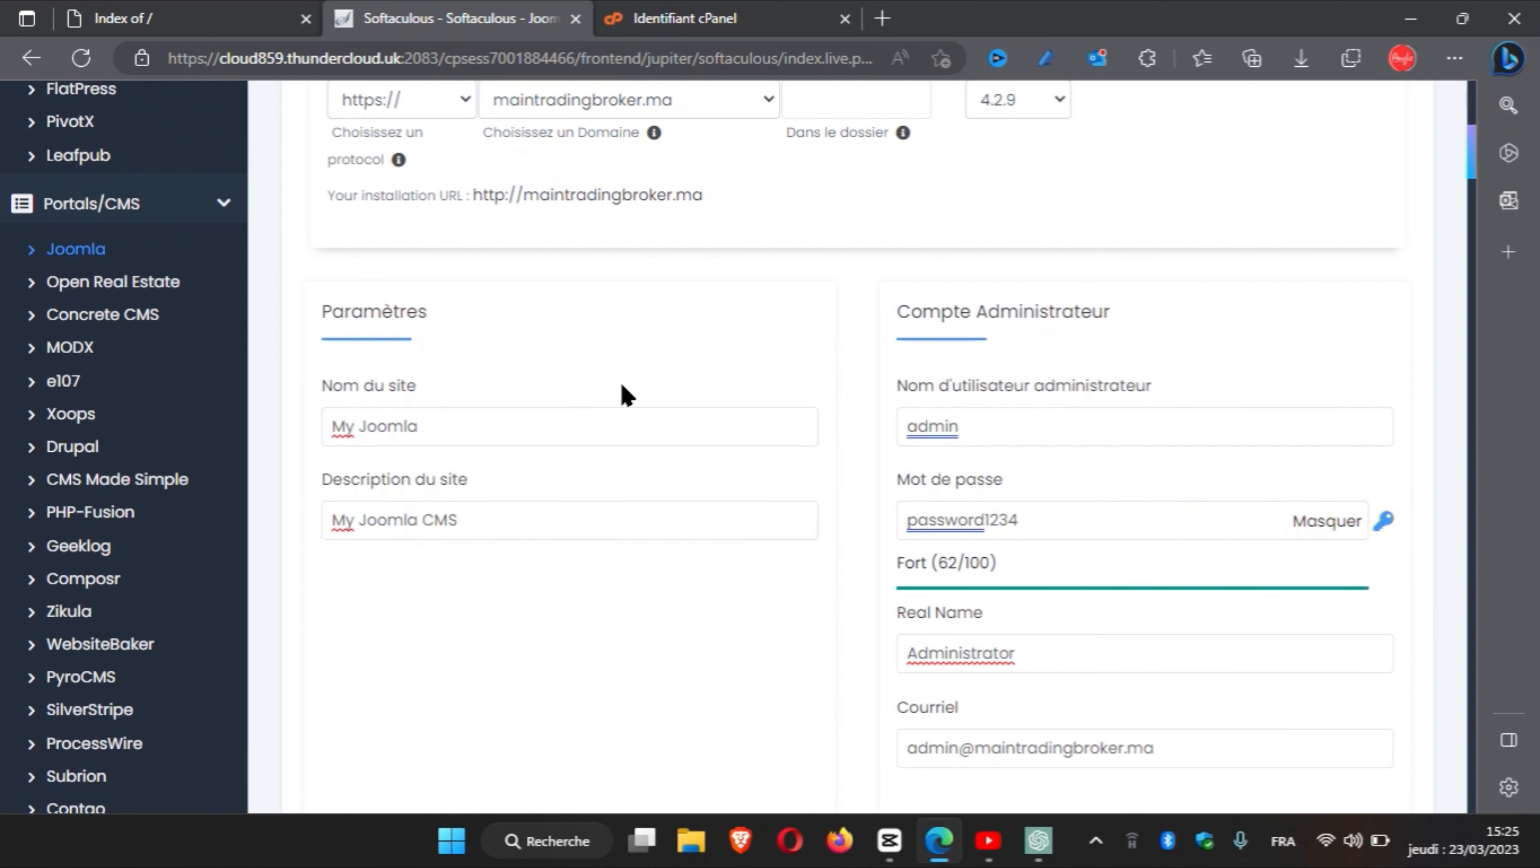
click(420, 422)
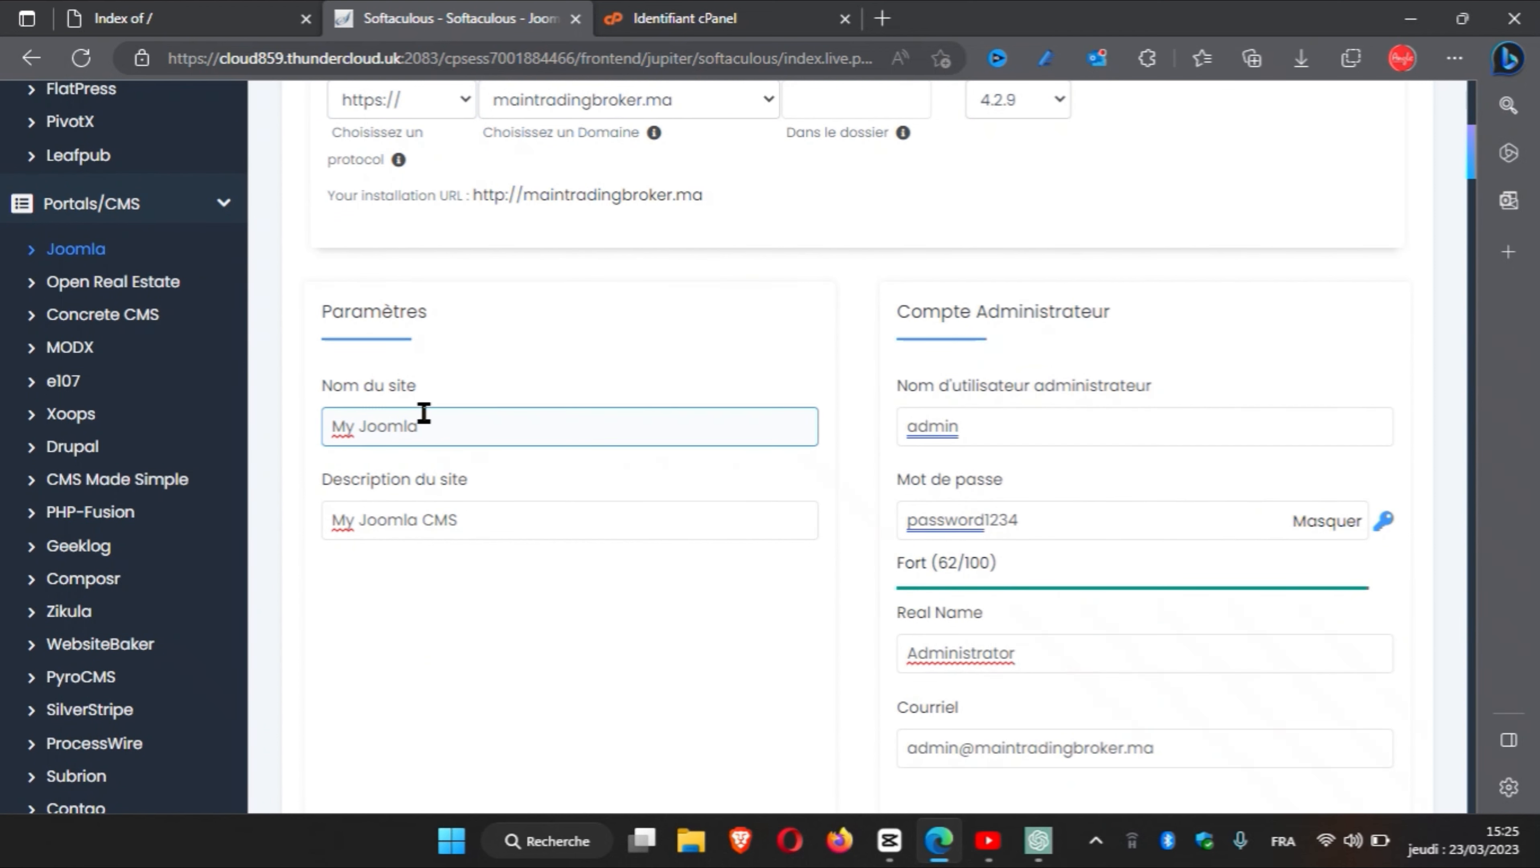
double_click(467, 429)
key(BackSpace)
key(BackSpace)
key(BackSpace)
key(BackSpace)
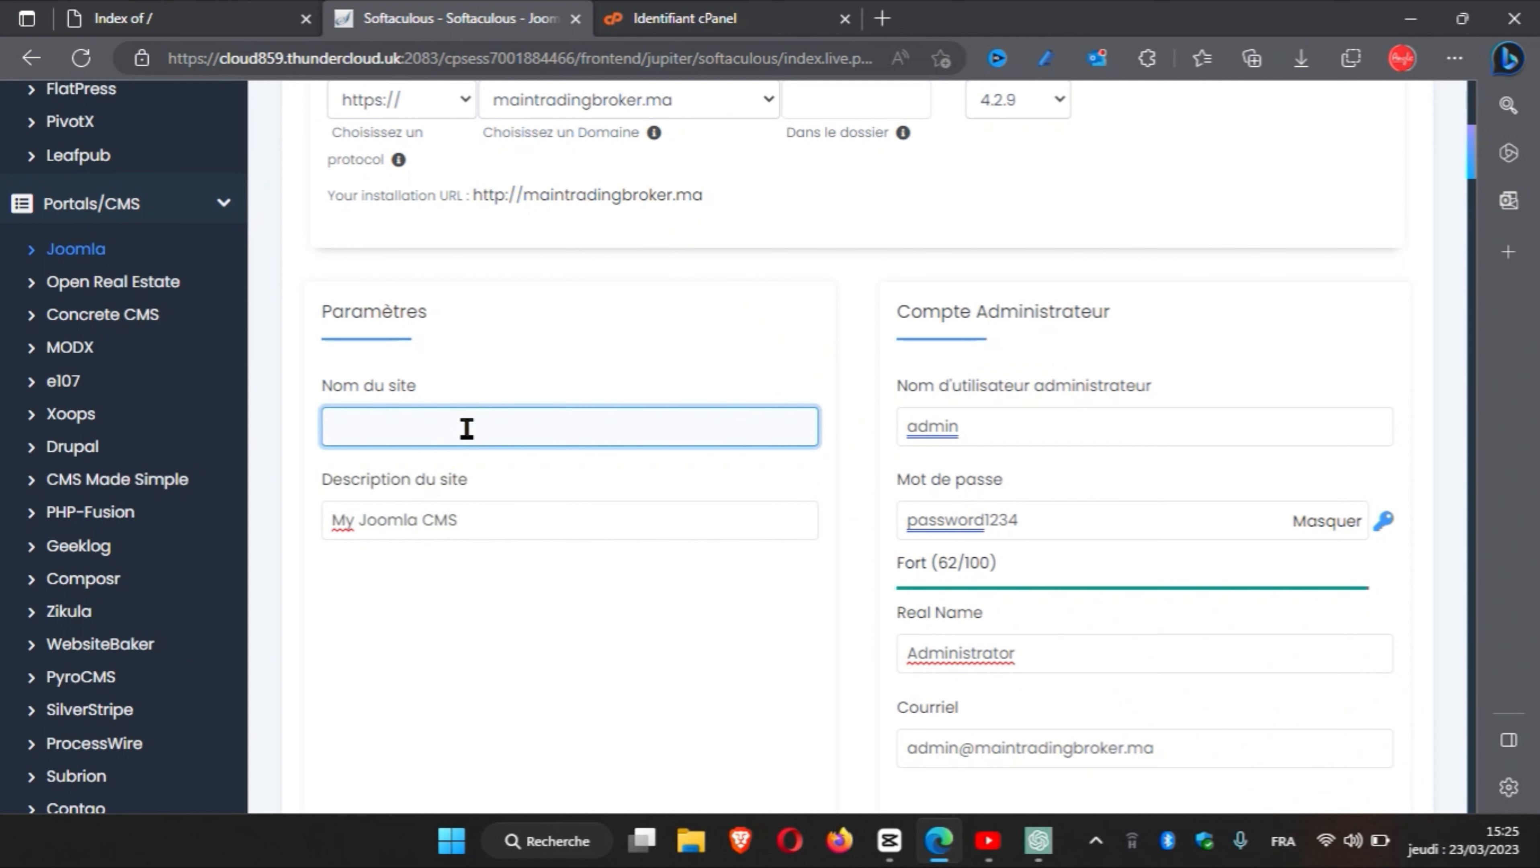
text(angle formation)
click(464, 515)
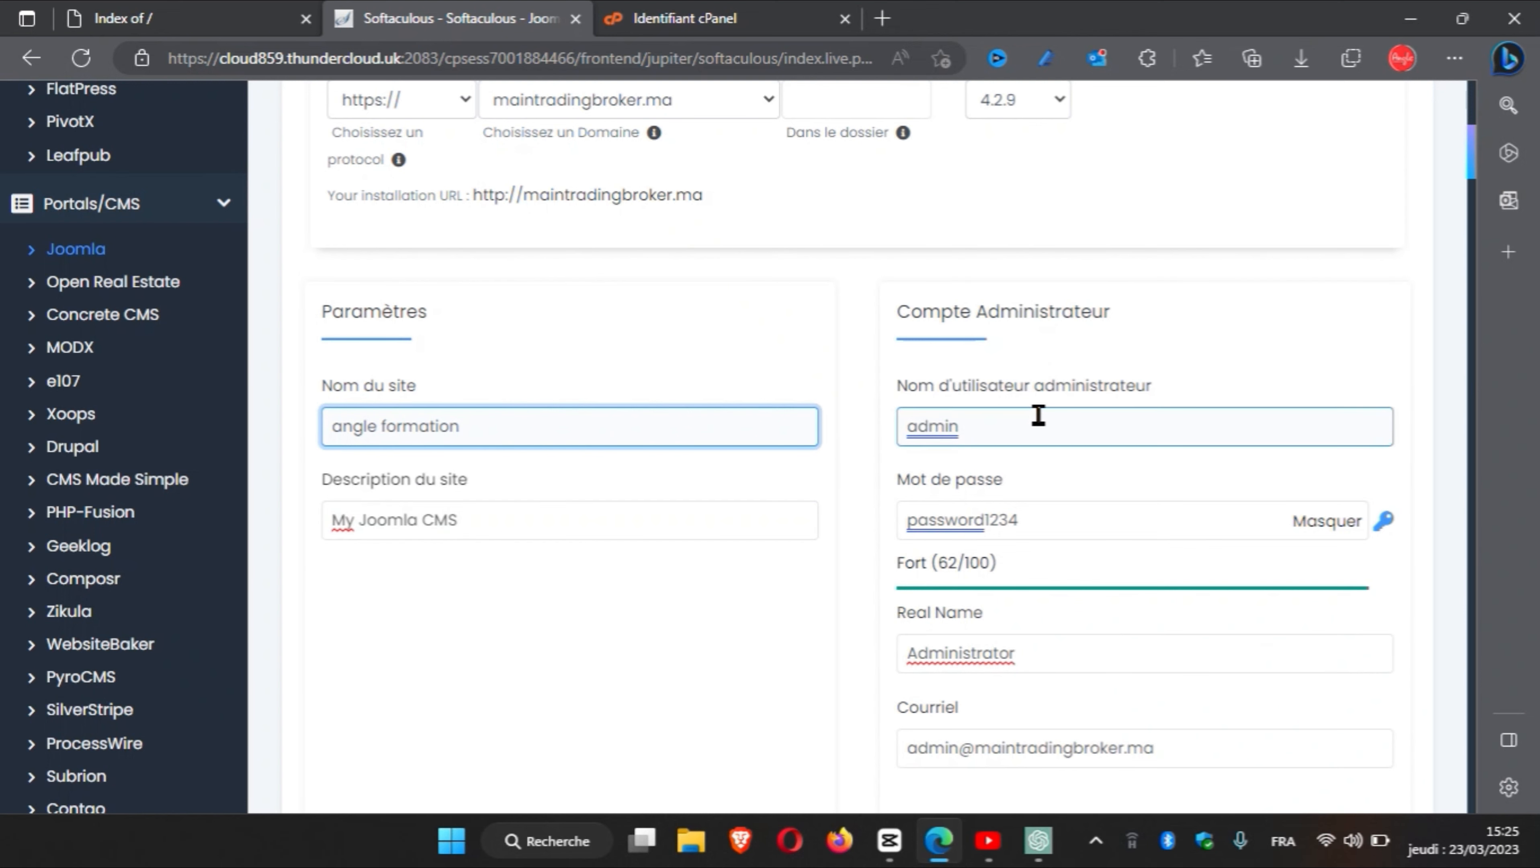
Step: Mask the administrator account's password field and replace its default content with a new, stronger password
double_click(1062, 509)
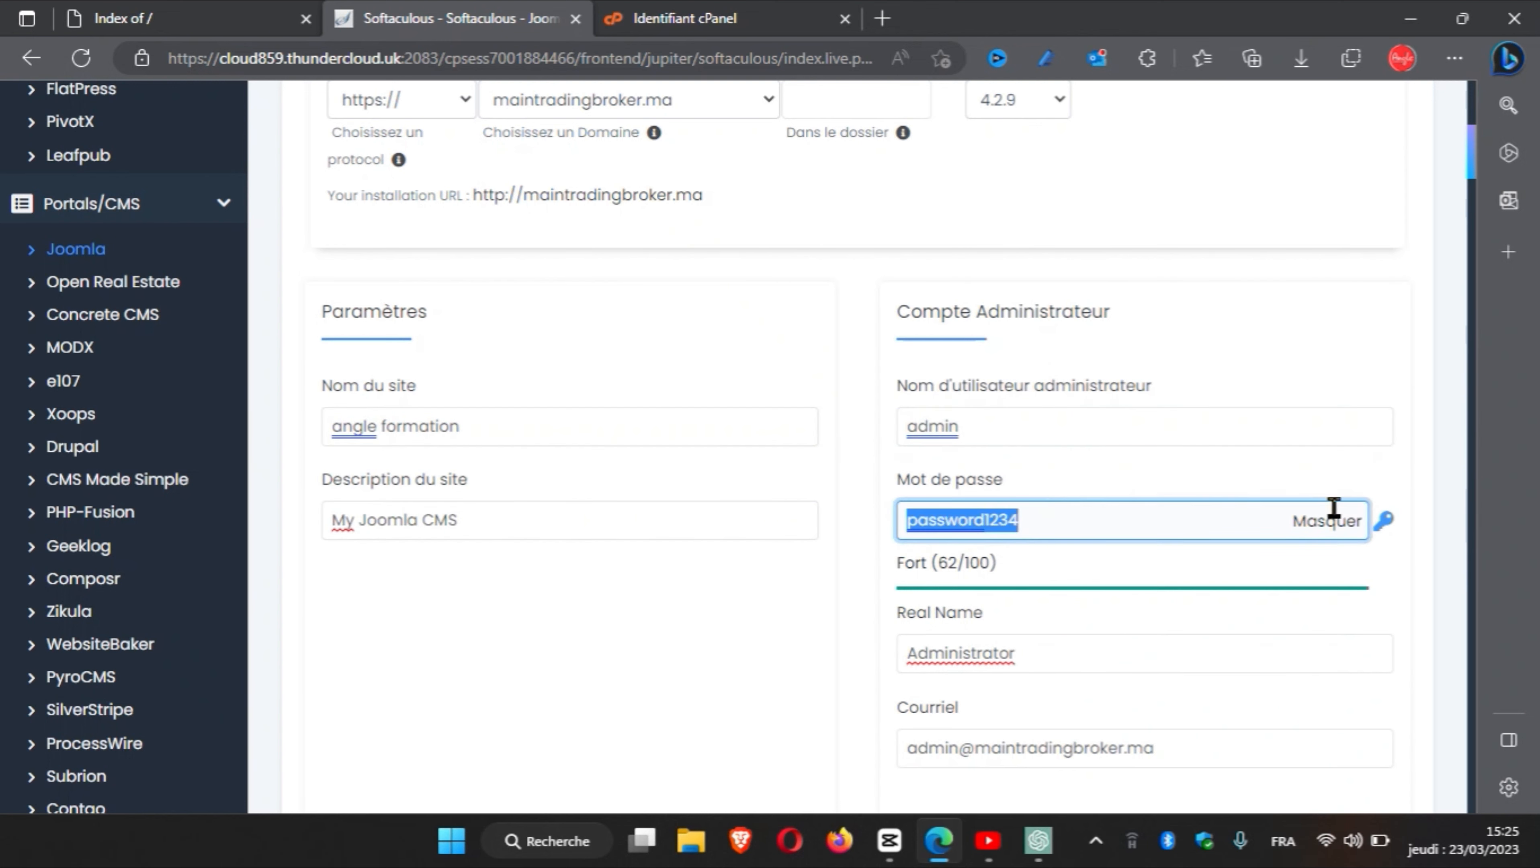
click(1328, 520)
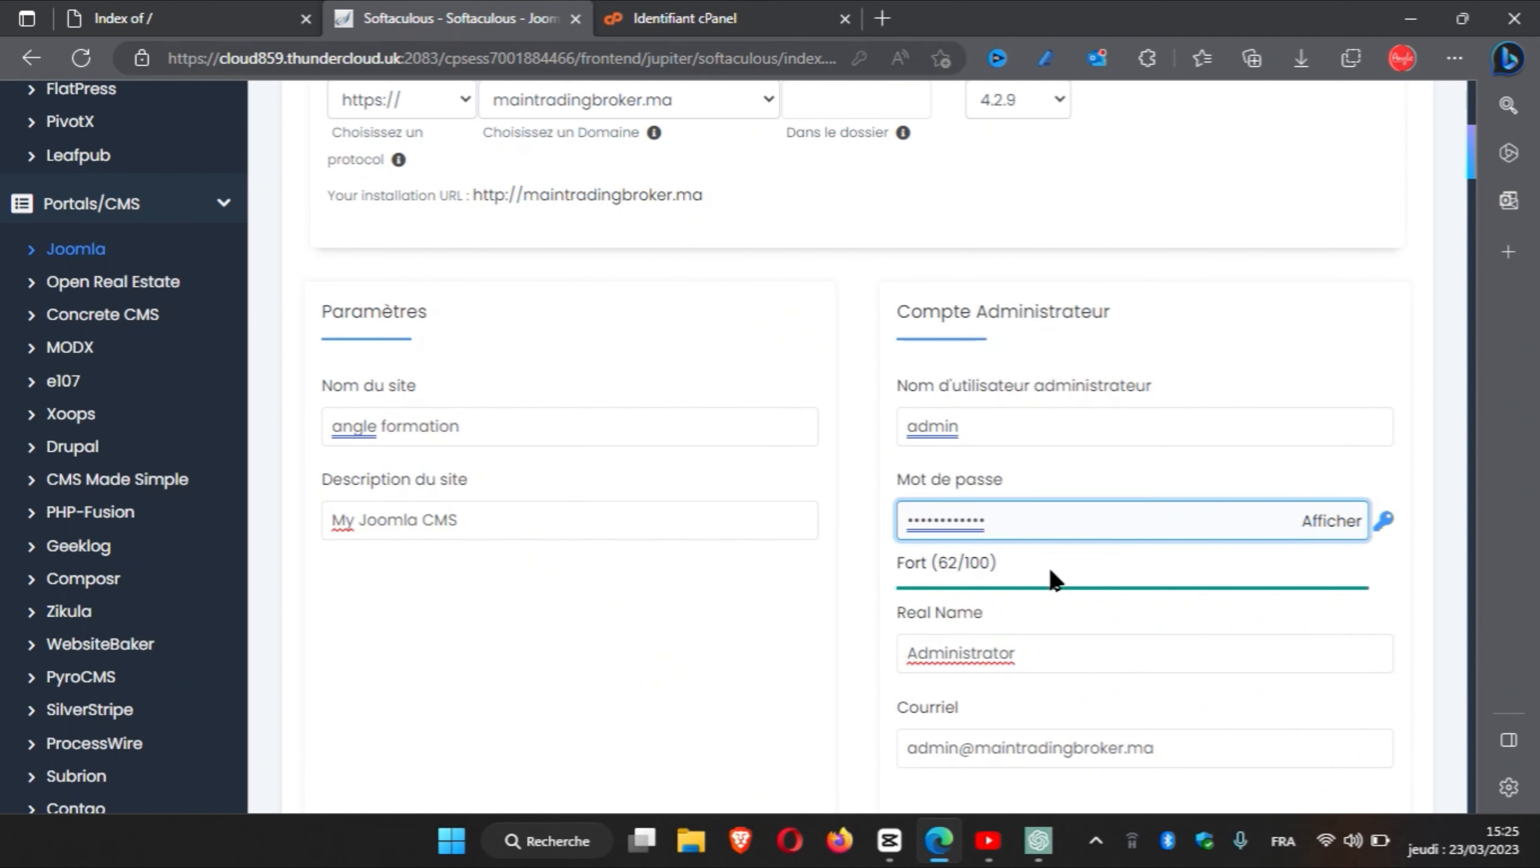
key(BackSpace)
key(BackSpace)
key(BackSpace)
key(BackSpace)
key(BackSpace)
key(BackSpace)
key(BackSpace)
key(BackSpace)
key(BackSpace)
key(BackSpace)
key(BackSpace)
text(*************)
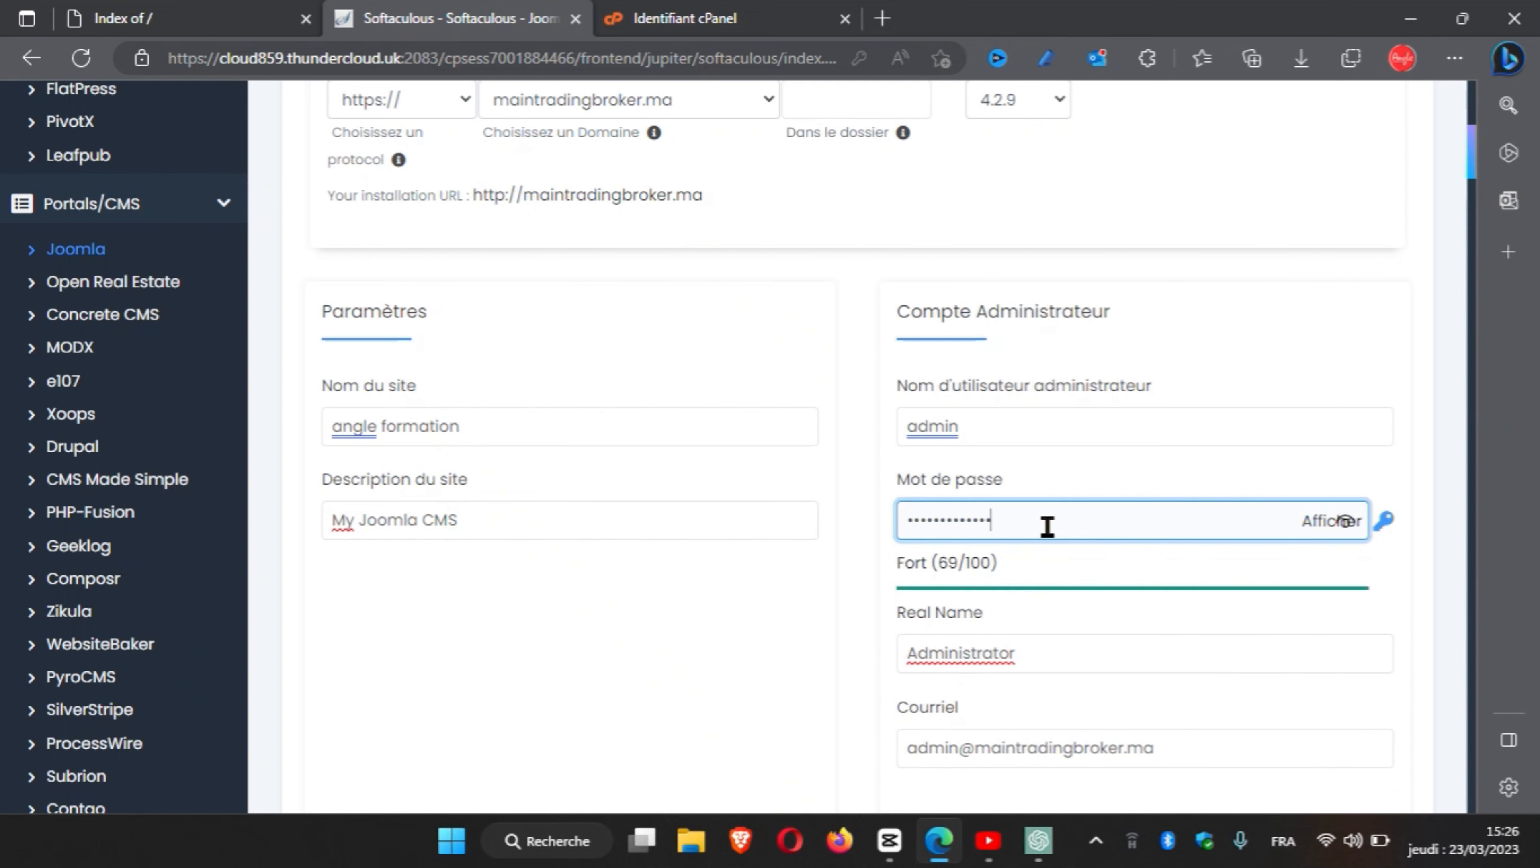
key(BackSpace)
text(***)
Step: Check the remaining administrator details, keep French as the language, and launch the Joomla installation
scroll(1027, 616, down, 1)
scroll(1027, 615, down, 2)
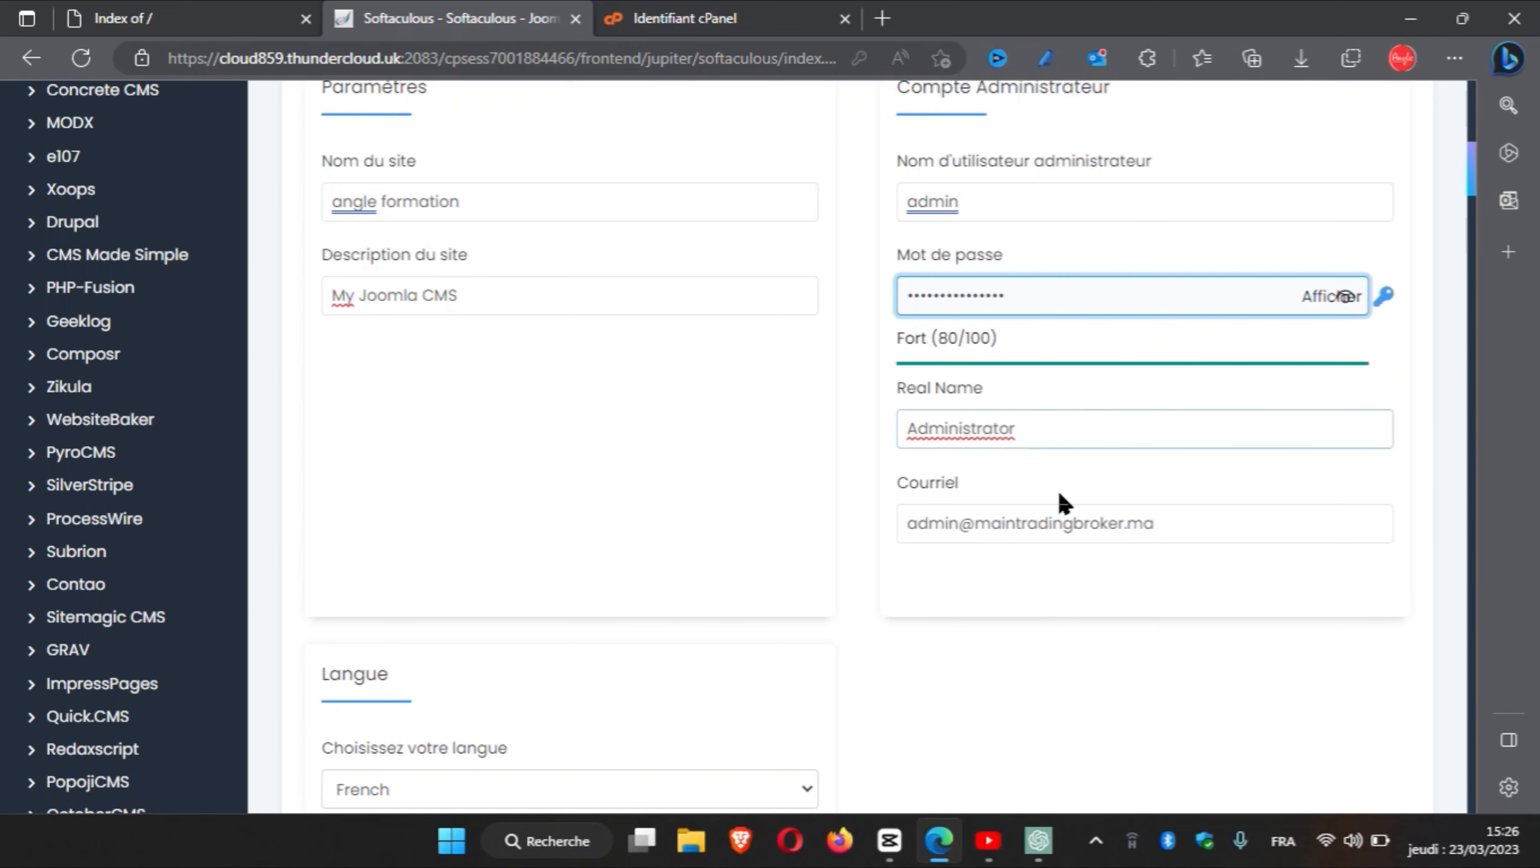
scroll(1063, 502, down, 1)
scroll(1063, 502, down, 1)
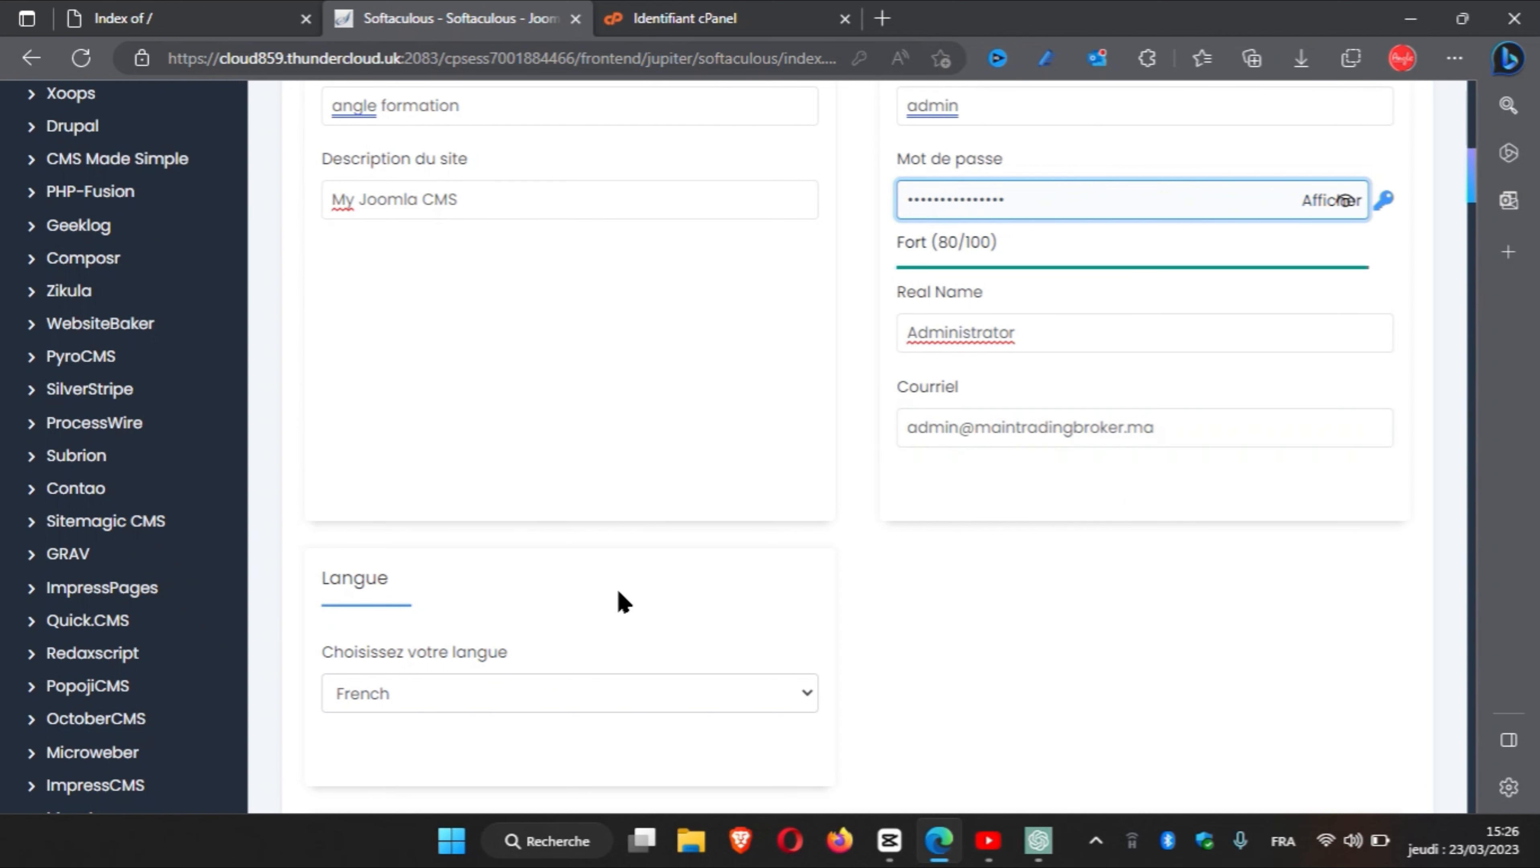
scroll(623, 603, down, 4)
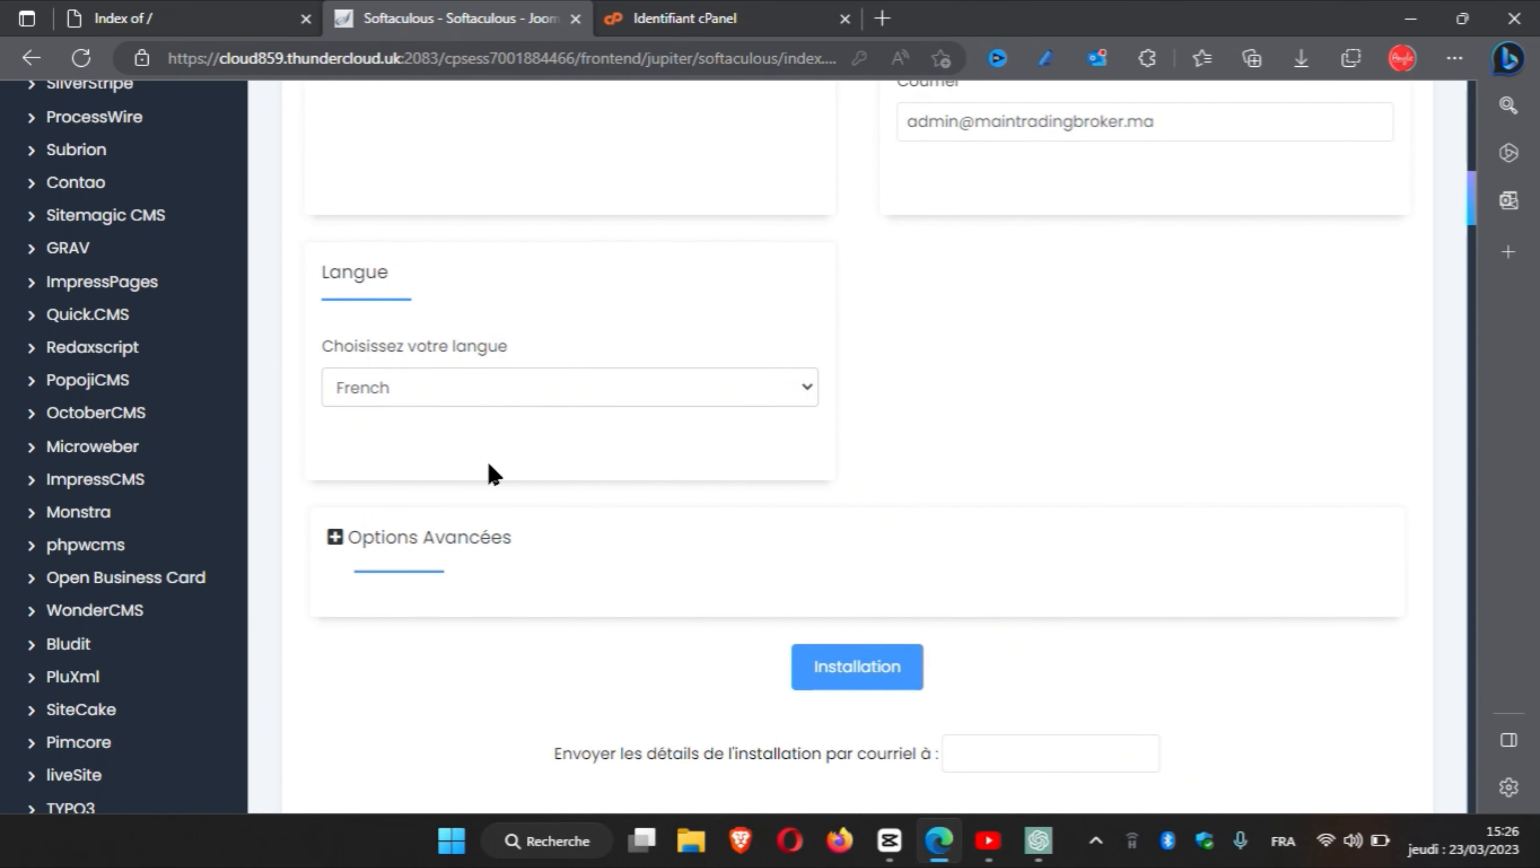
click(889, 670)
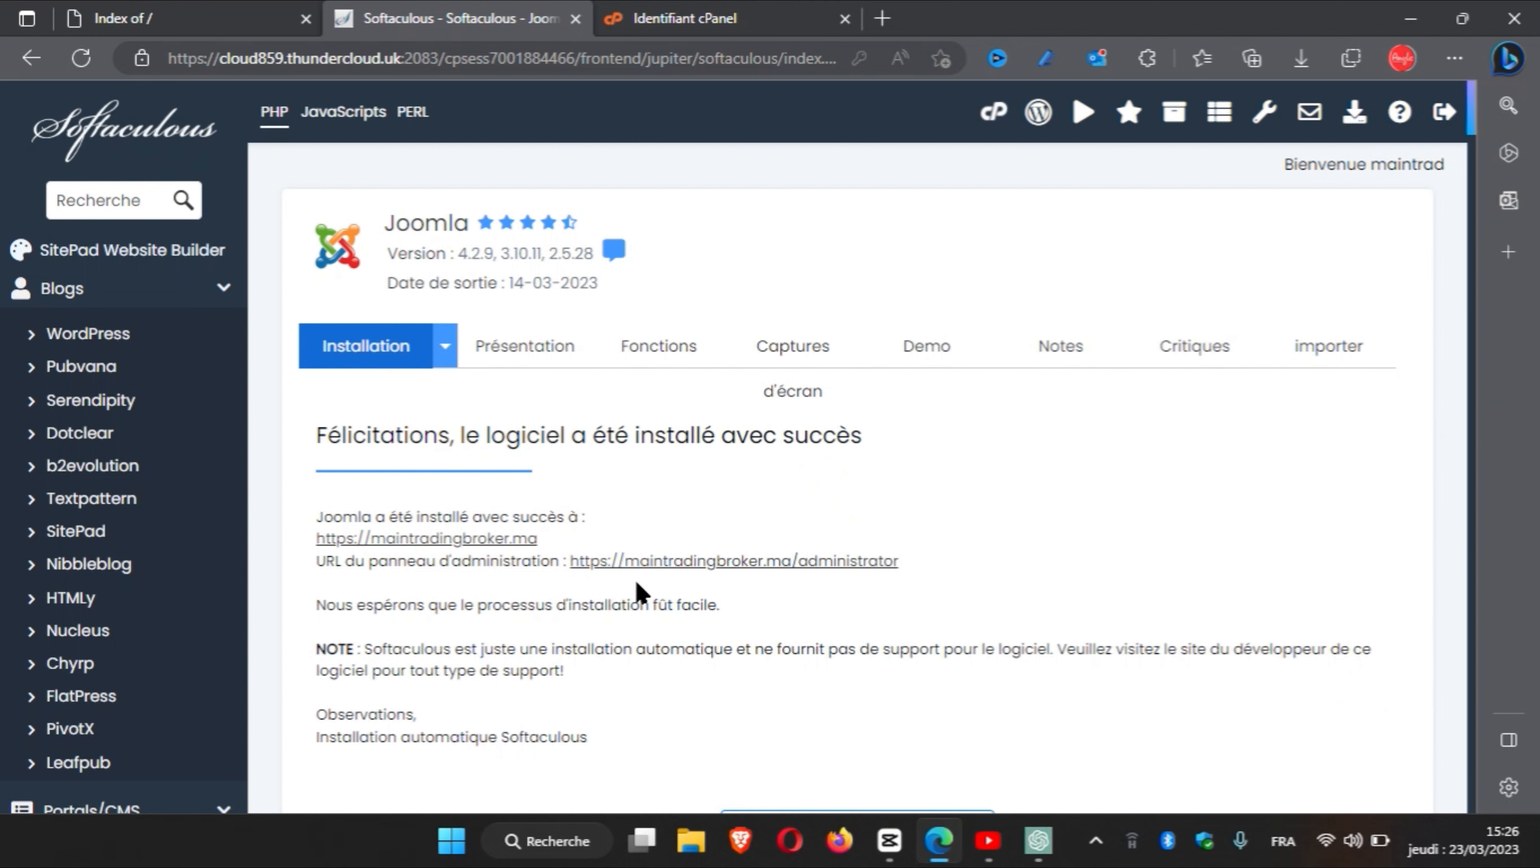
Step: Open the installed site maintradingbroker.ma in a new browser tab and view its home page
right_click(423, 547)
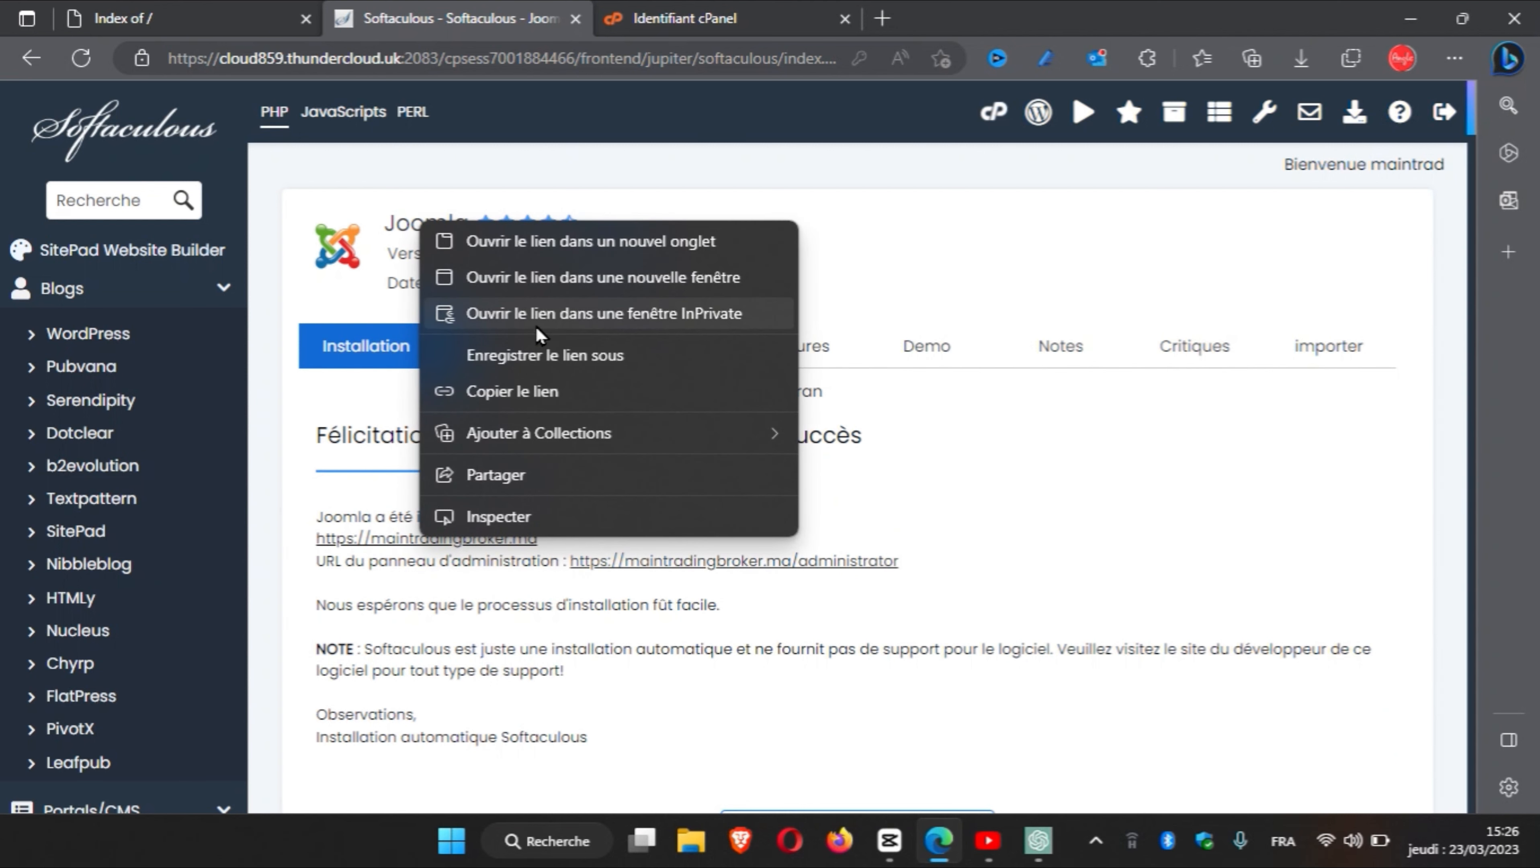
click(626, 255)
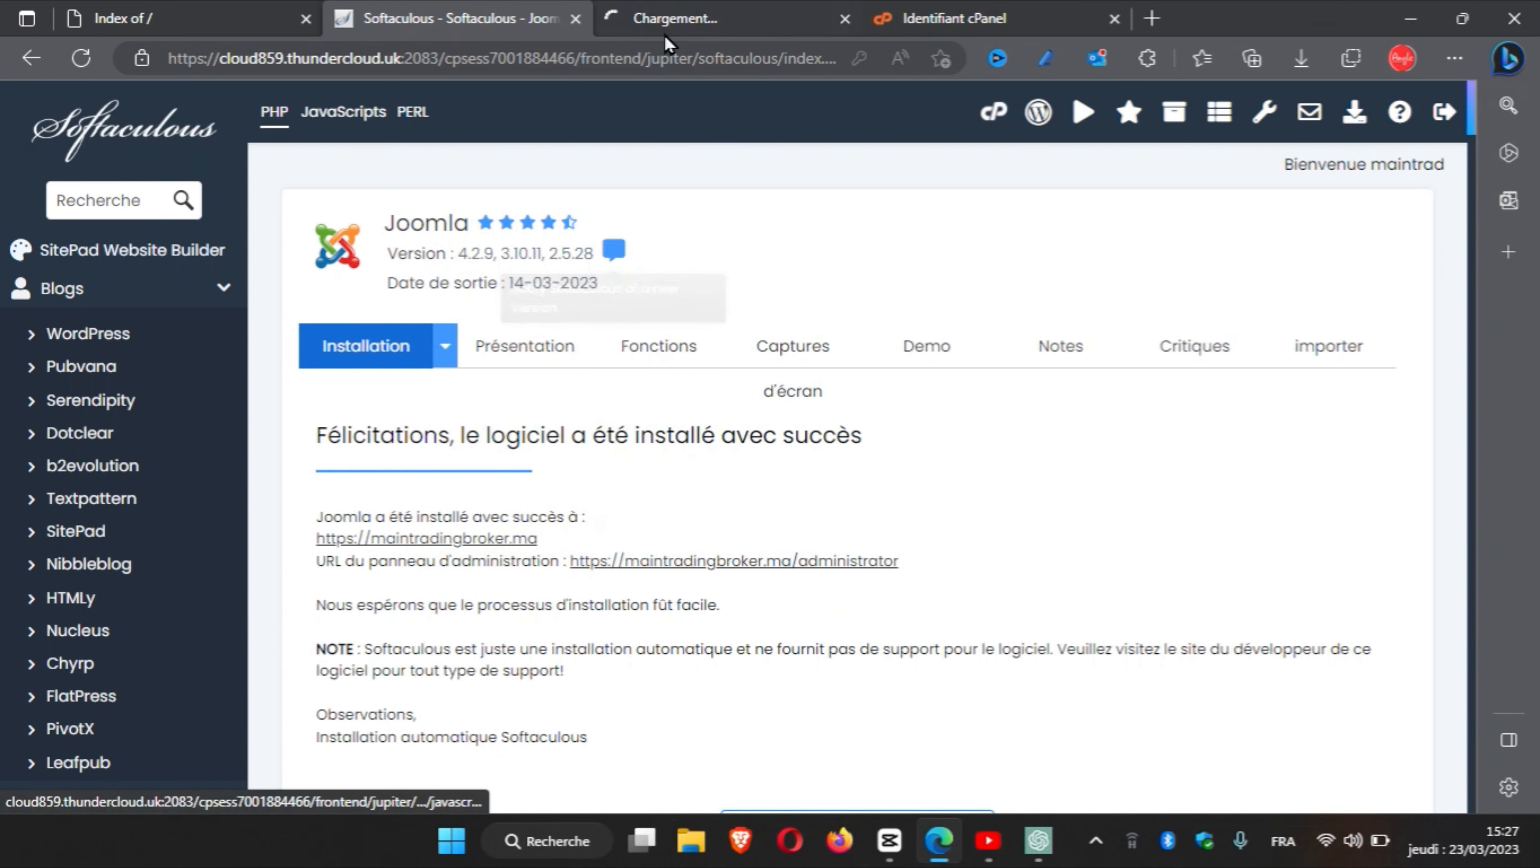
click(676, 14)
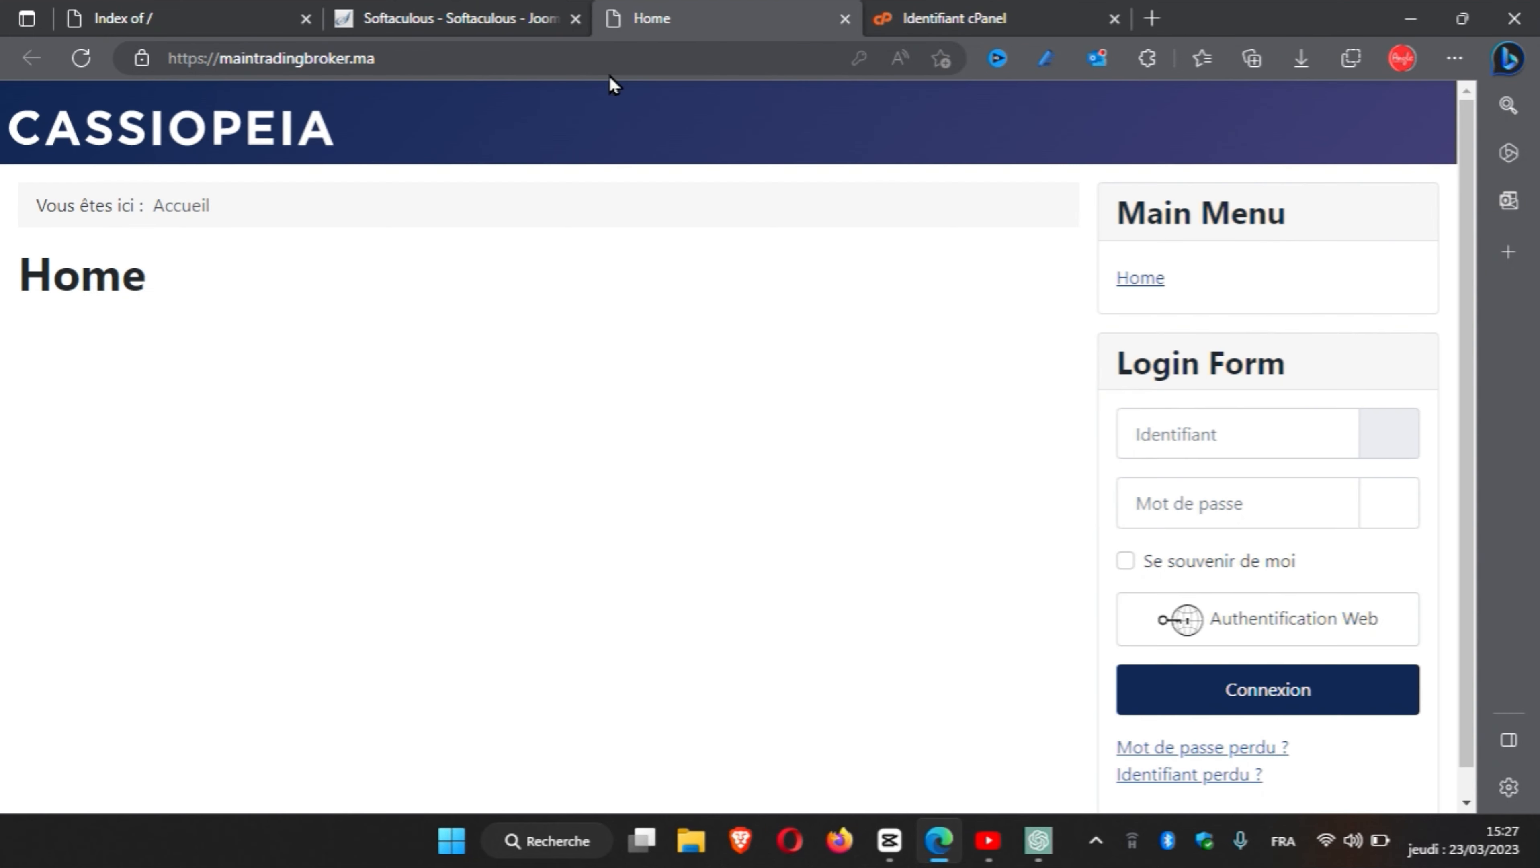
scroll(596, 352, down, 1)
scroll(597, 353, up, 1)
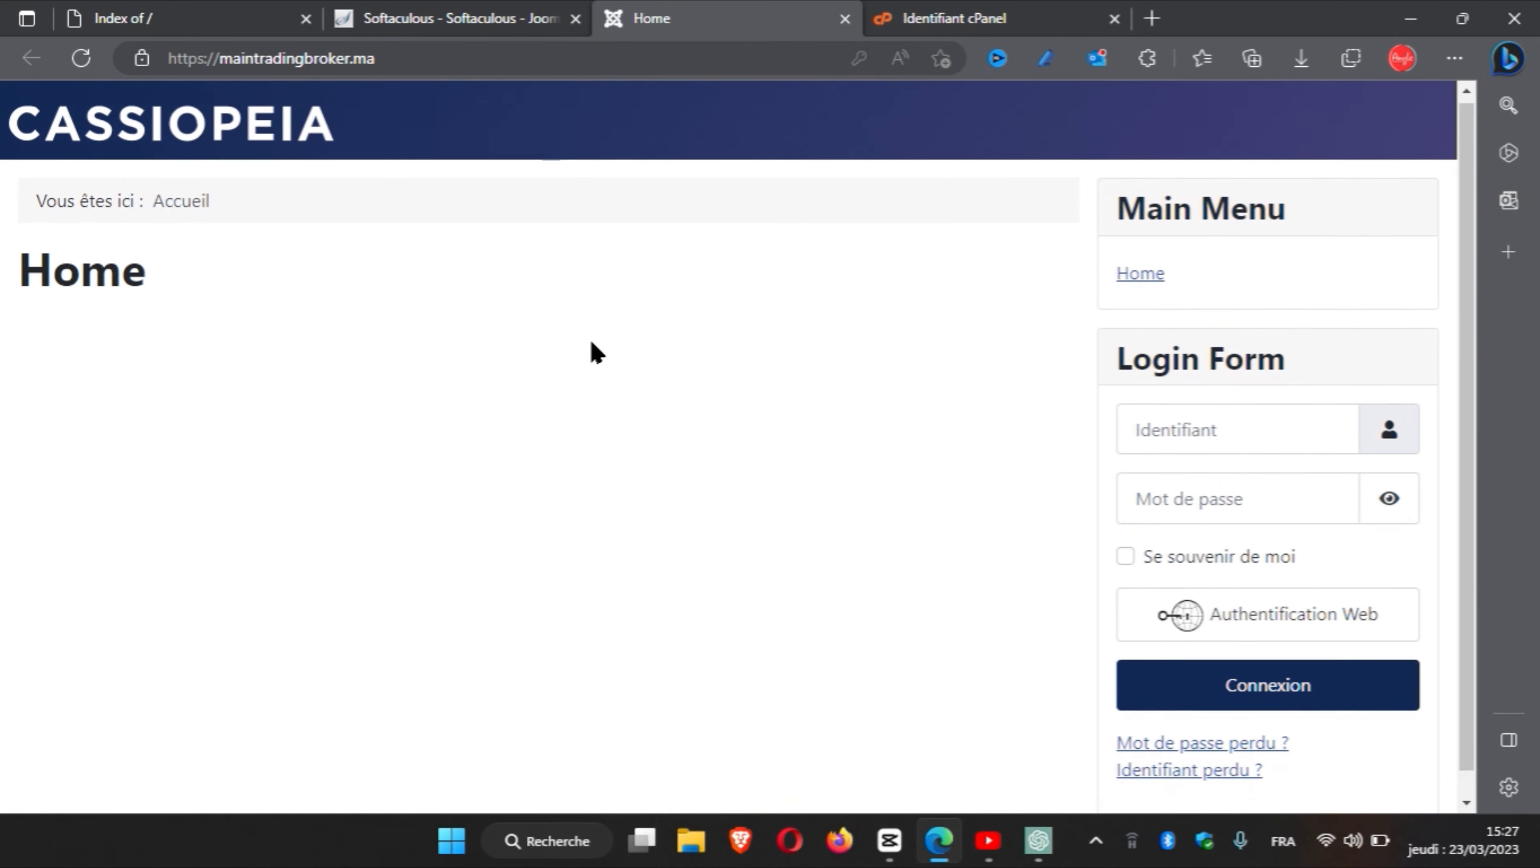
Step: Open the Joomla administration panel from the installation summary and log out of the administrator session
click(481, 13)
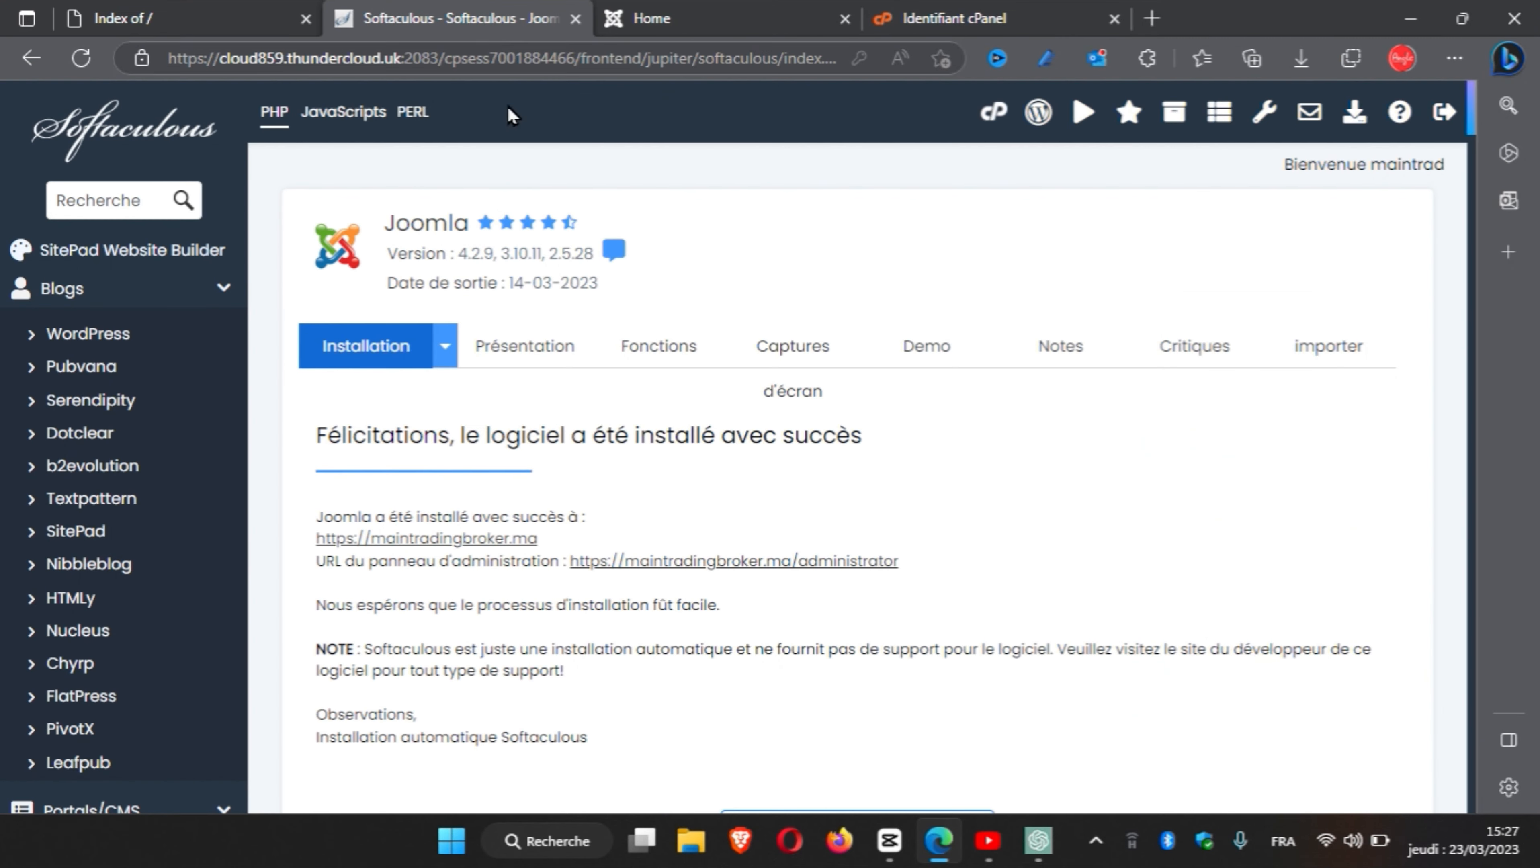
click(783, 563)
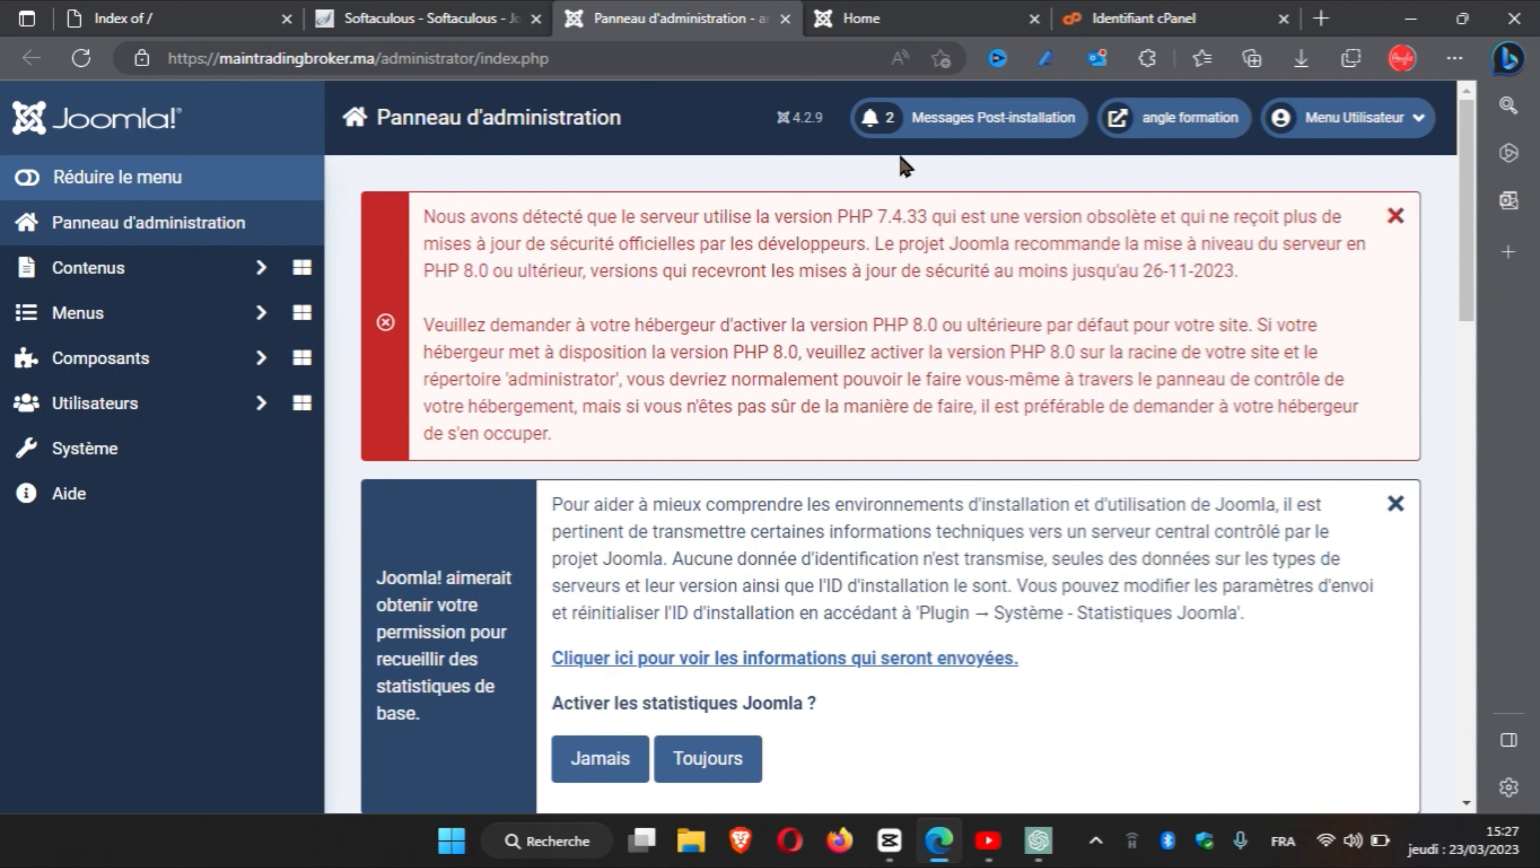
click(1423, 121)
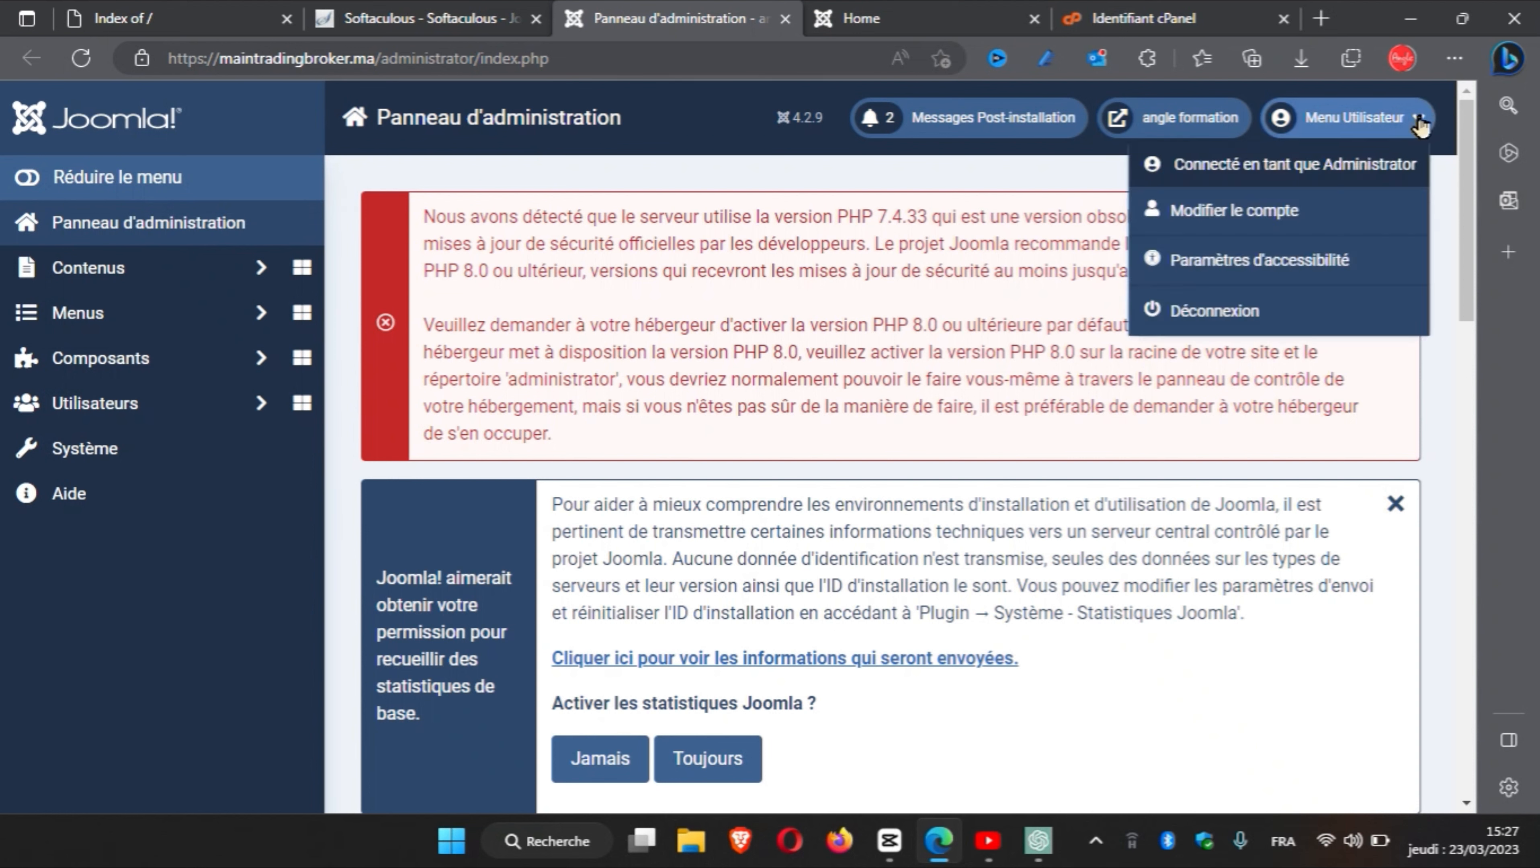
click(1215, 307)
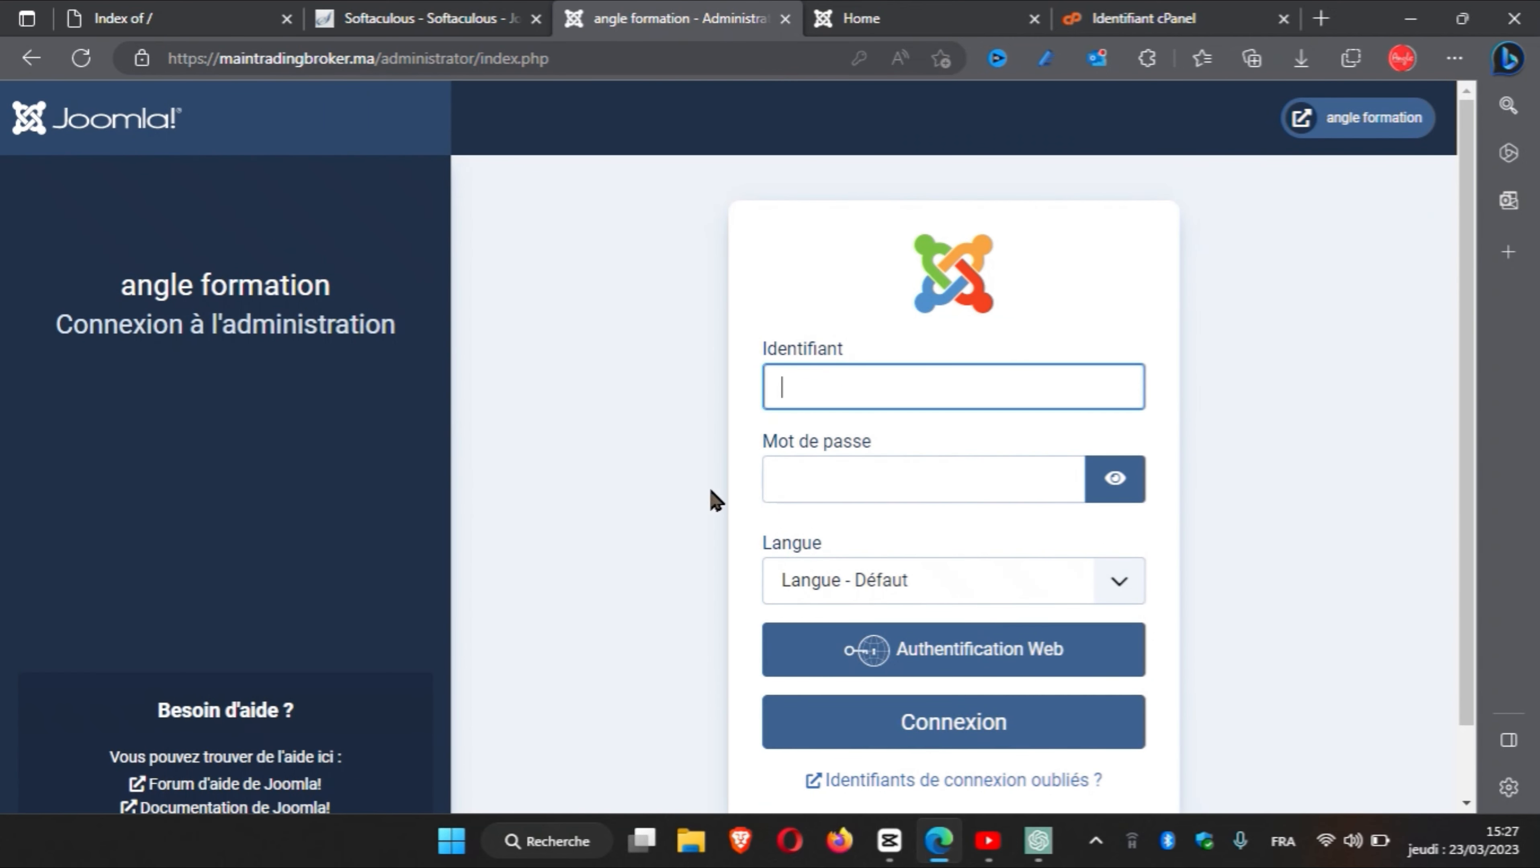
click(836, 379)
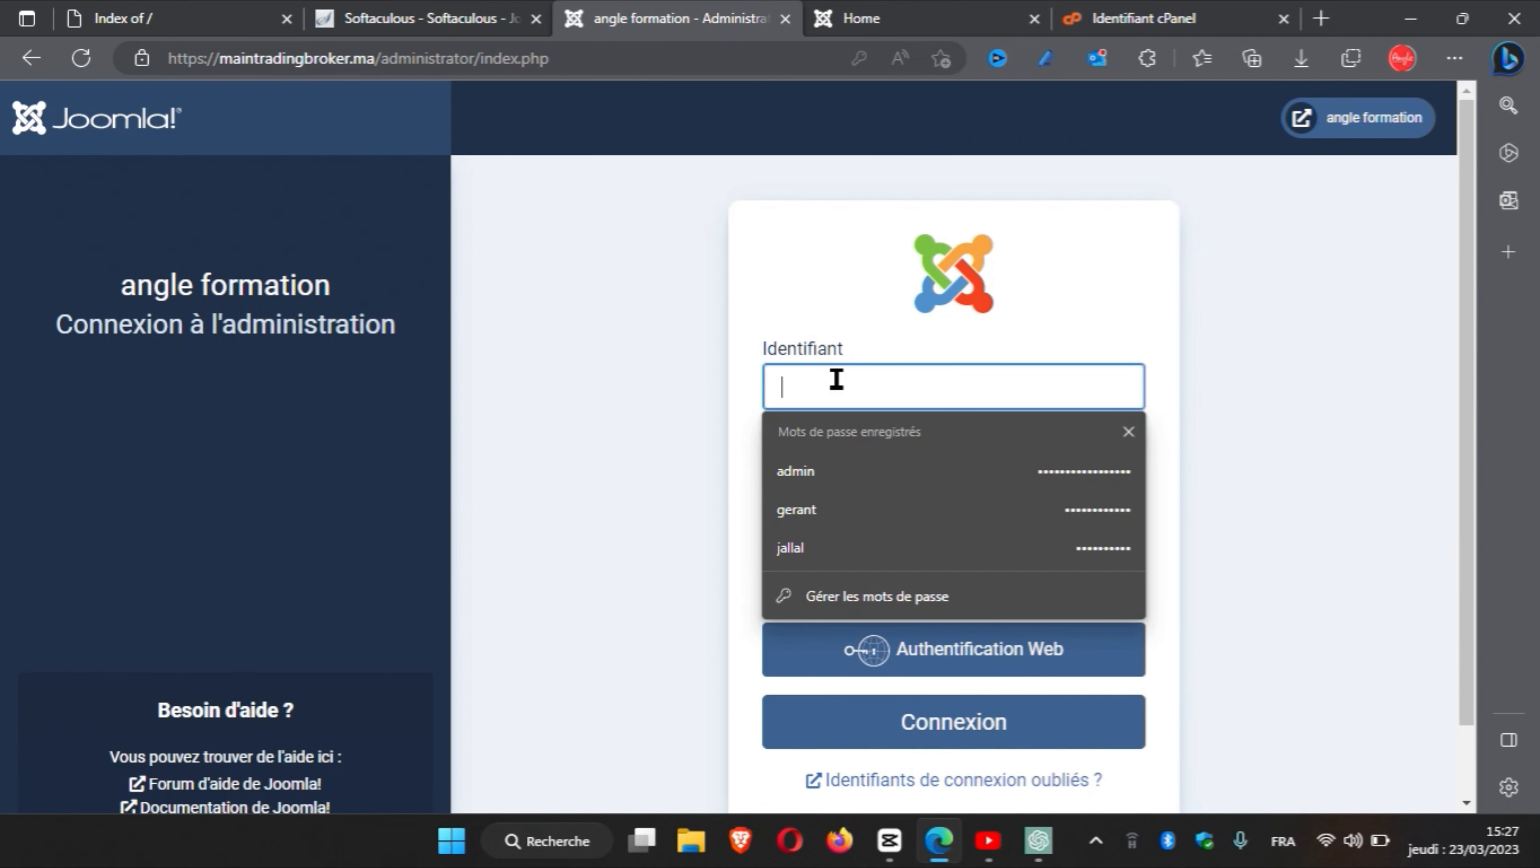
click(801, 474)
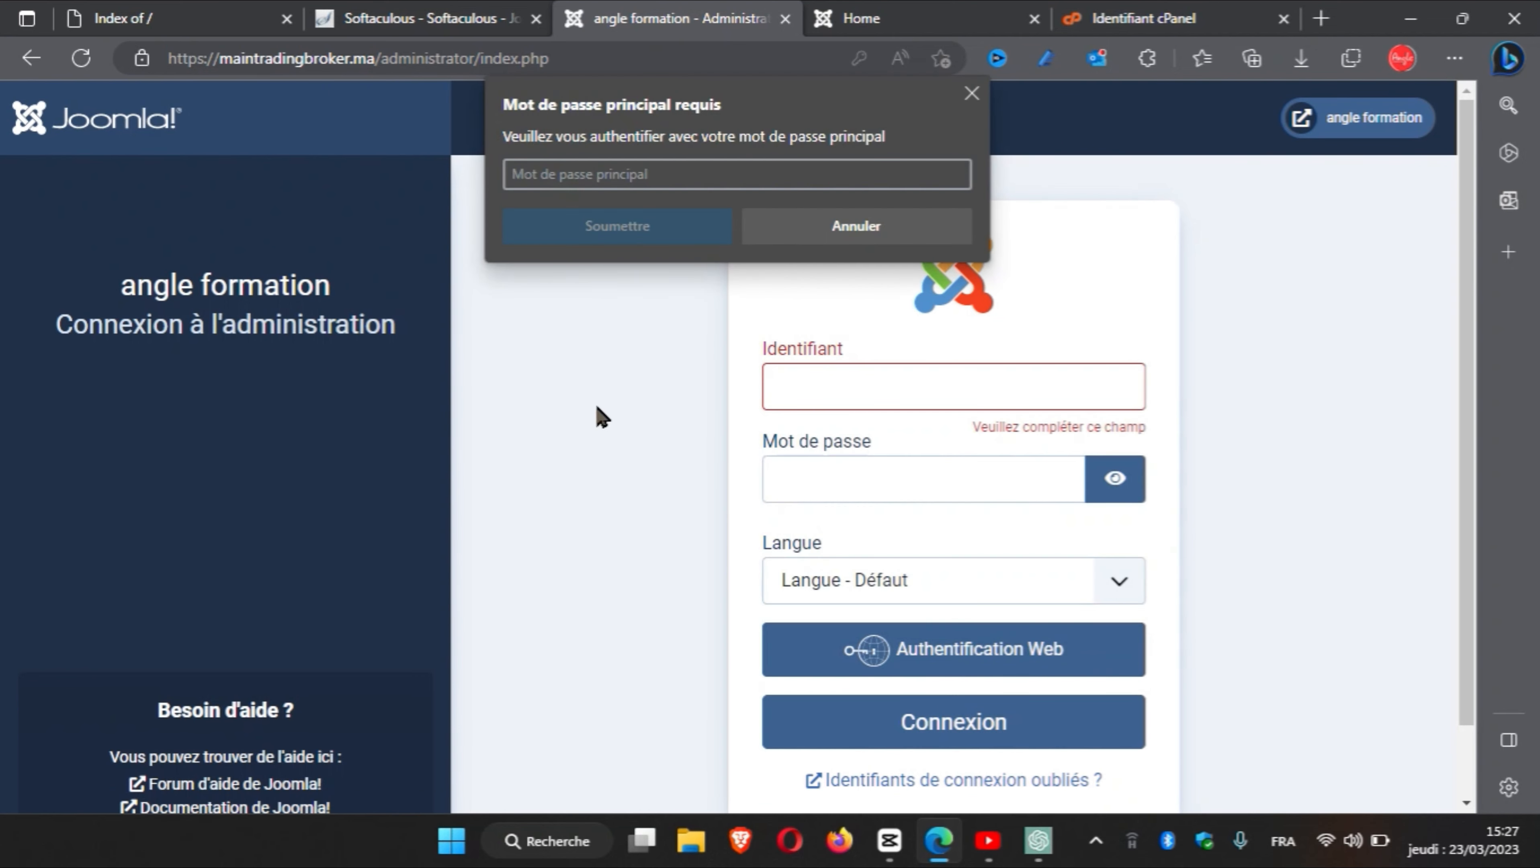
click(818, 226)
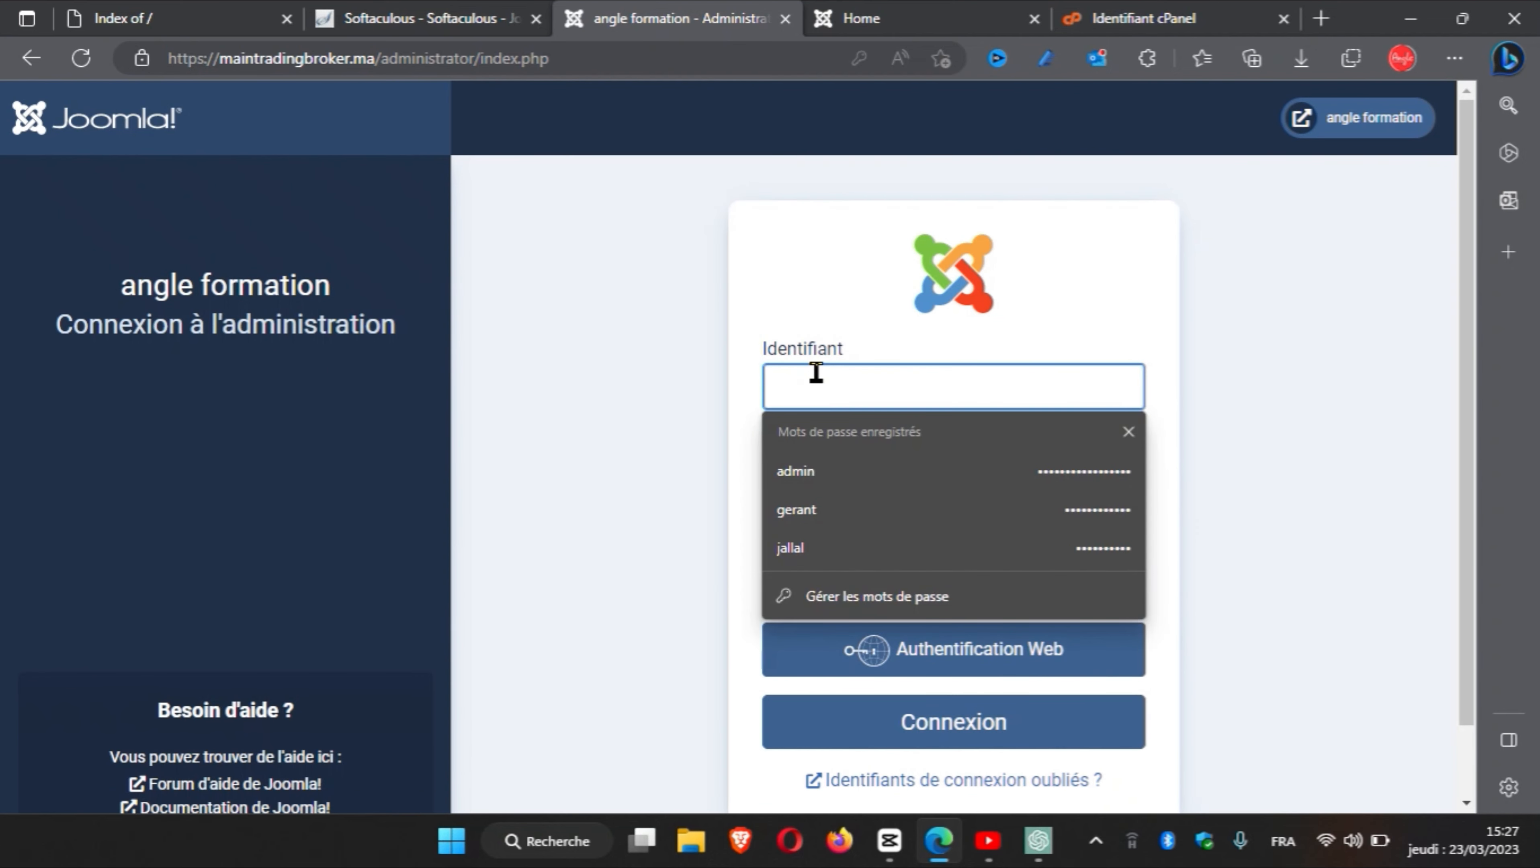
Step: Log in to the Joomla administration as admin with the account password, and dismiss the browser's offer to update the saved password
text(admin)
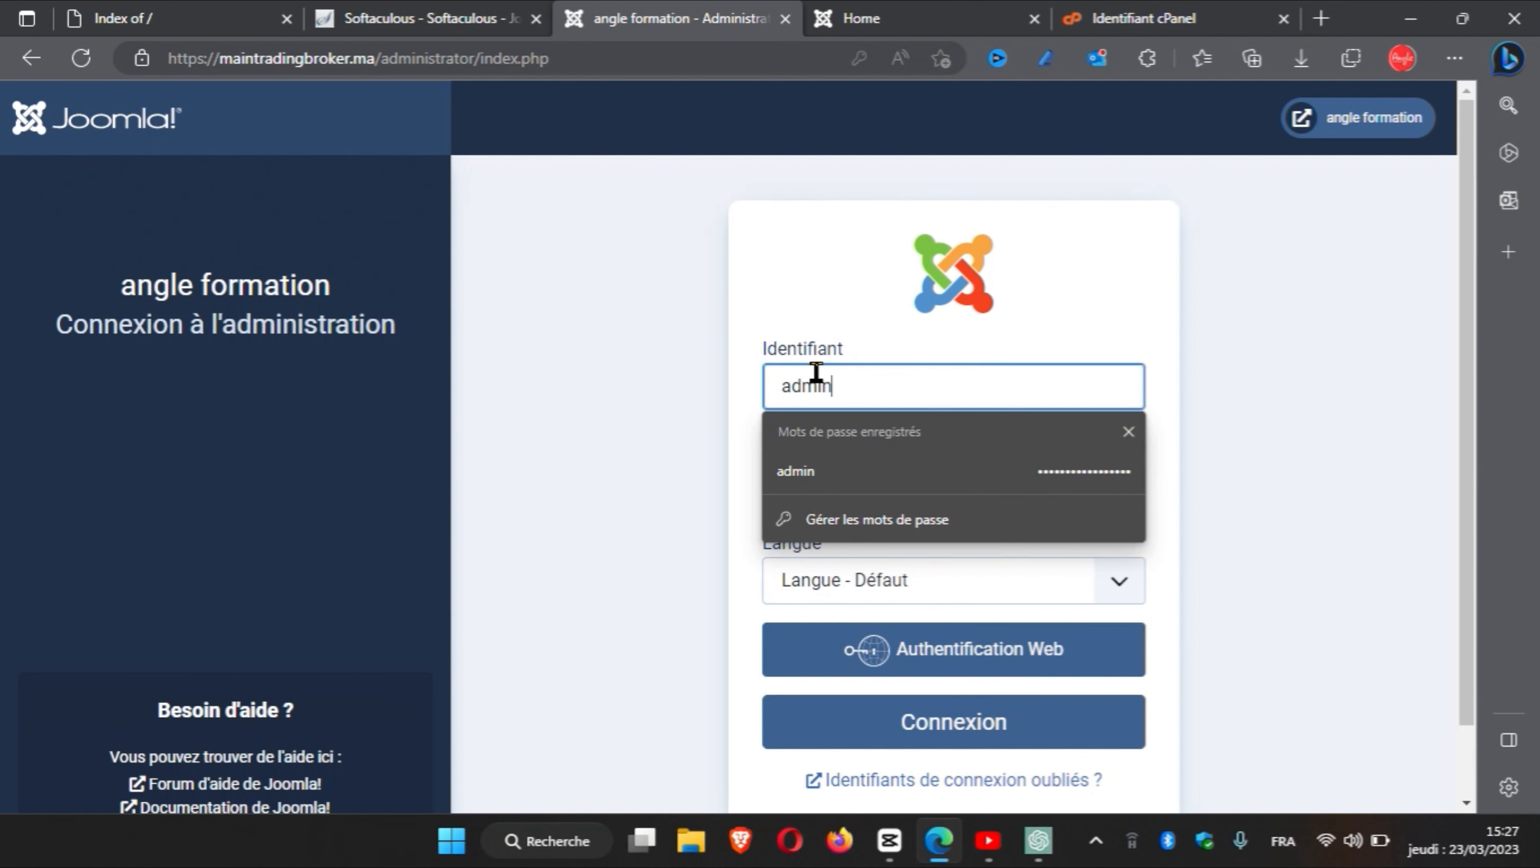
key(Return)
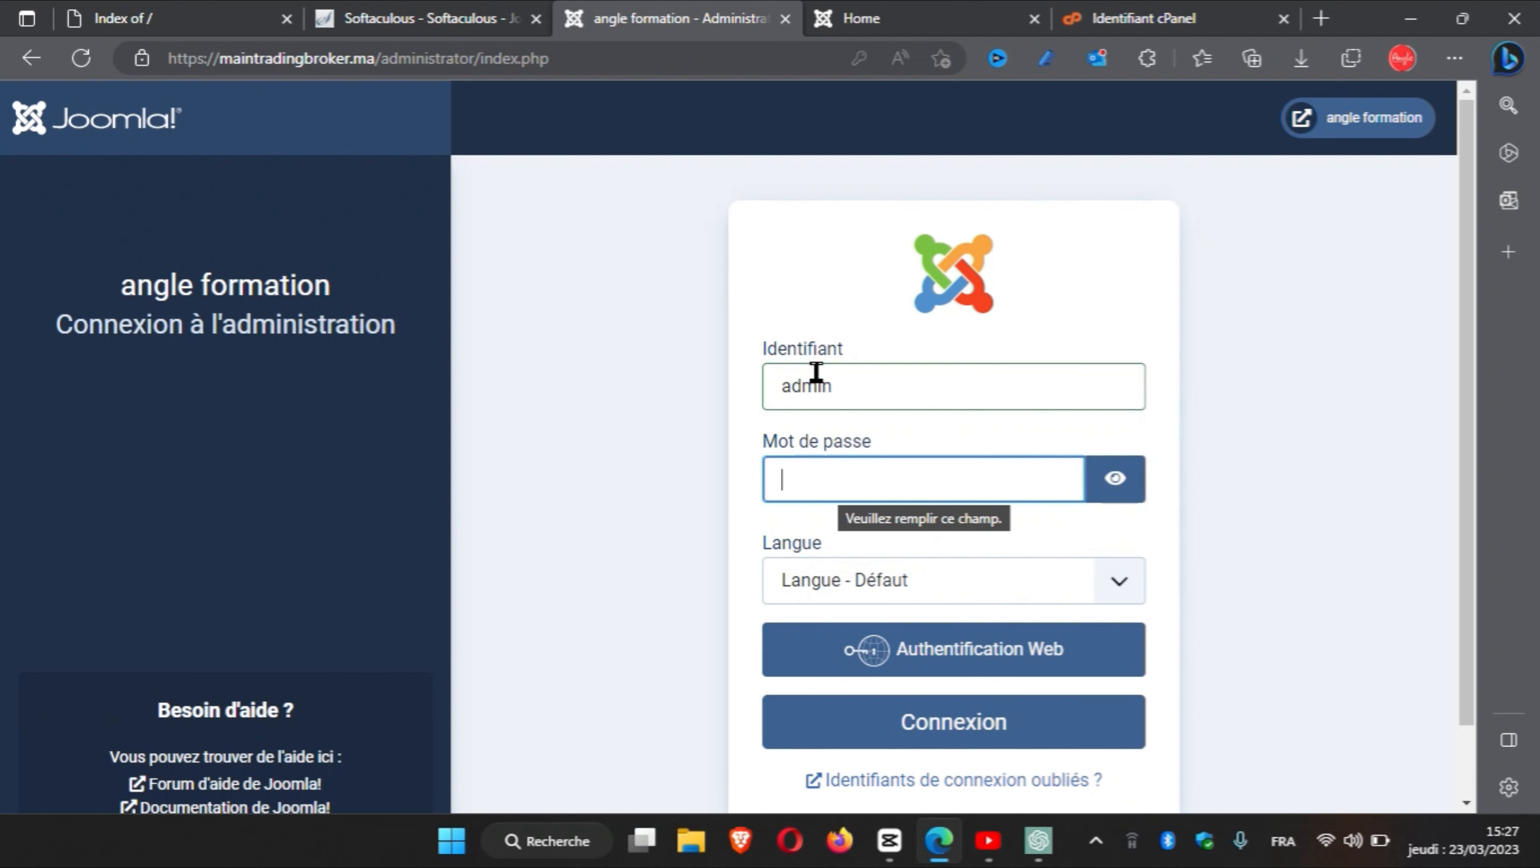
text(••)
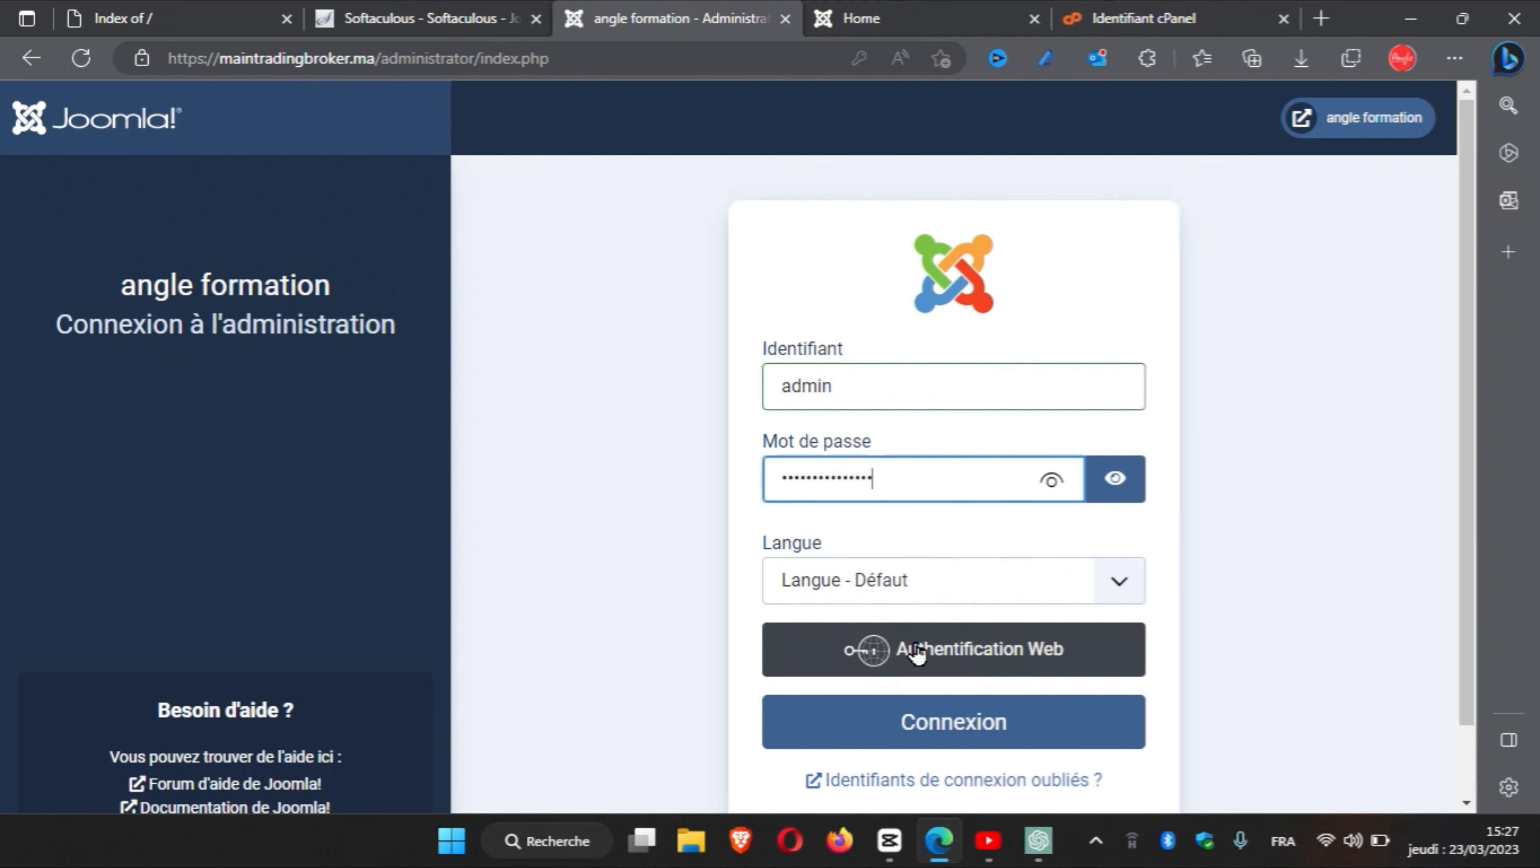
click(966, 723)
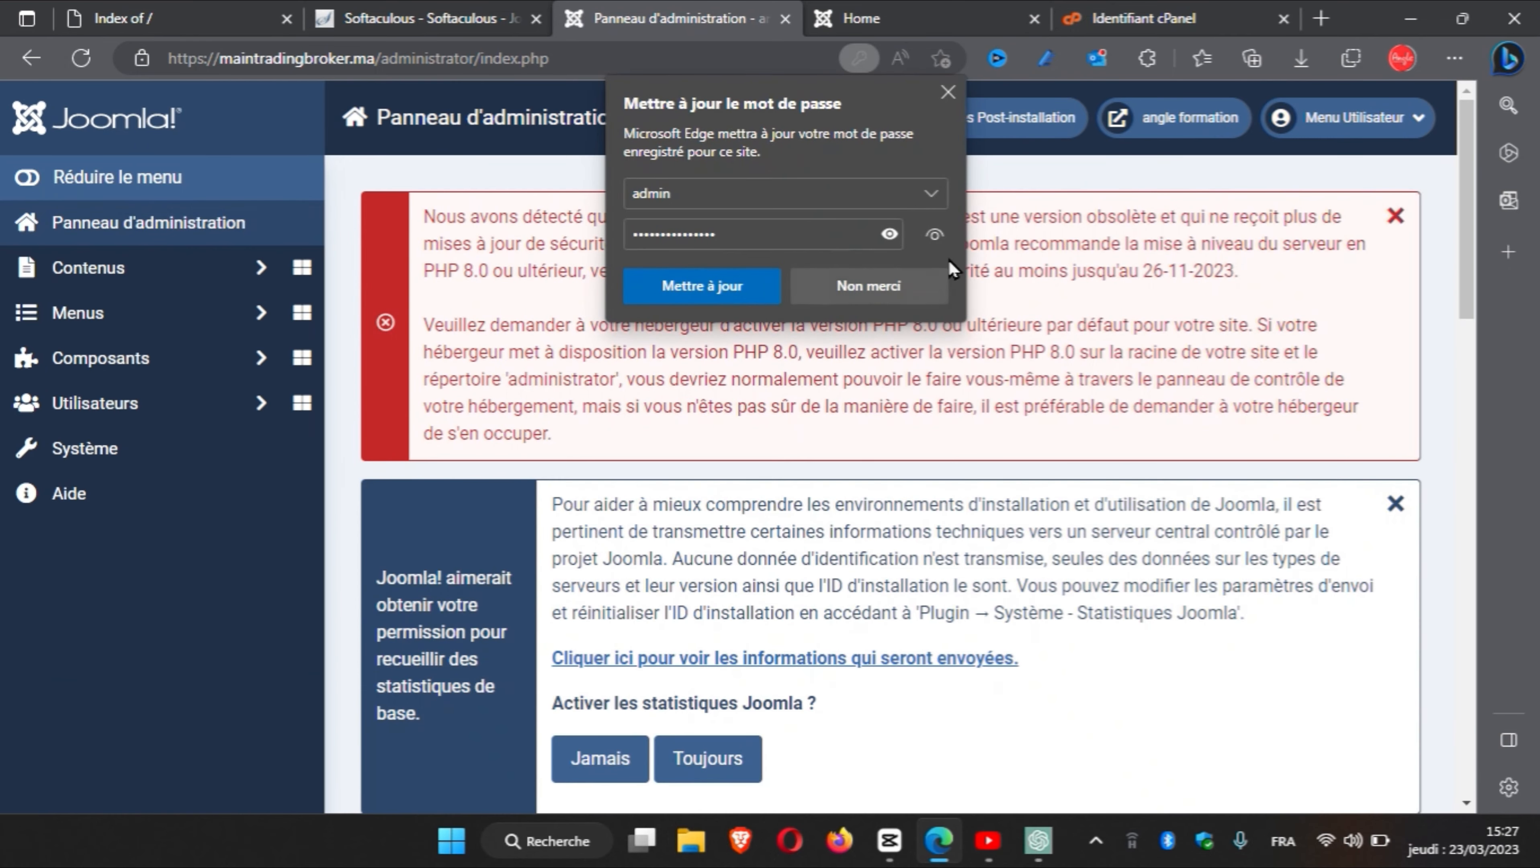
click(949, 95)
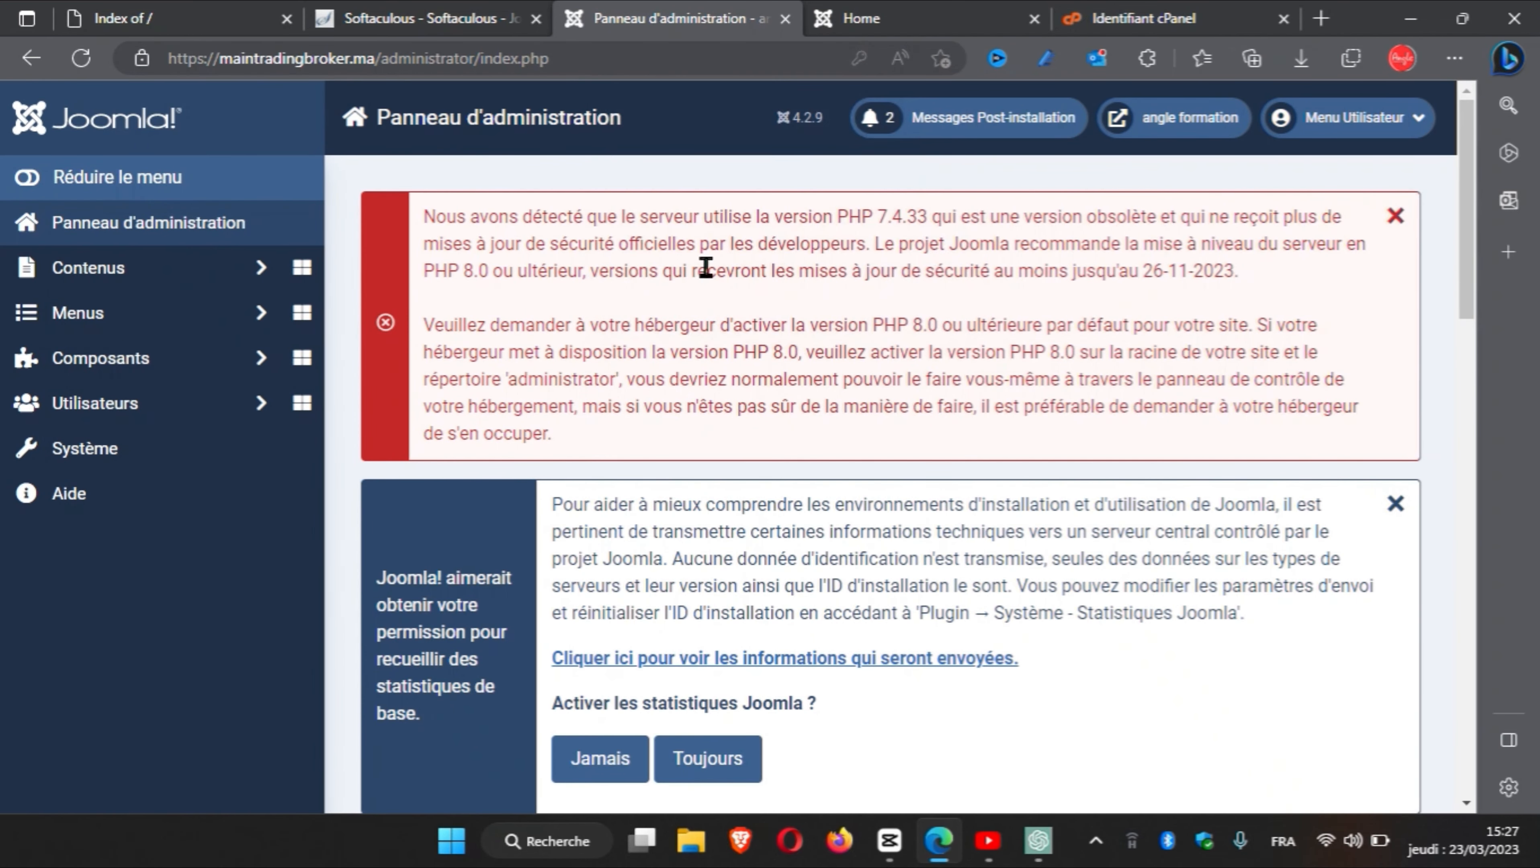
Step: Look over the administration dashboard, including its site, system, notification and sample data sections
scroll(716, 444, down, 10)
scroll(716, 449, down, 6)
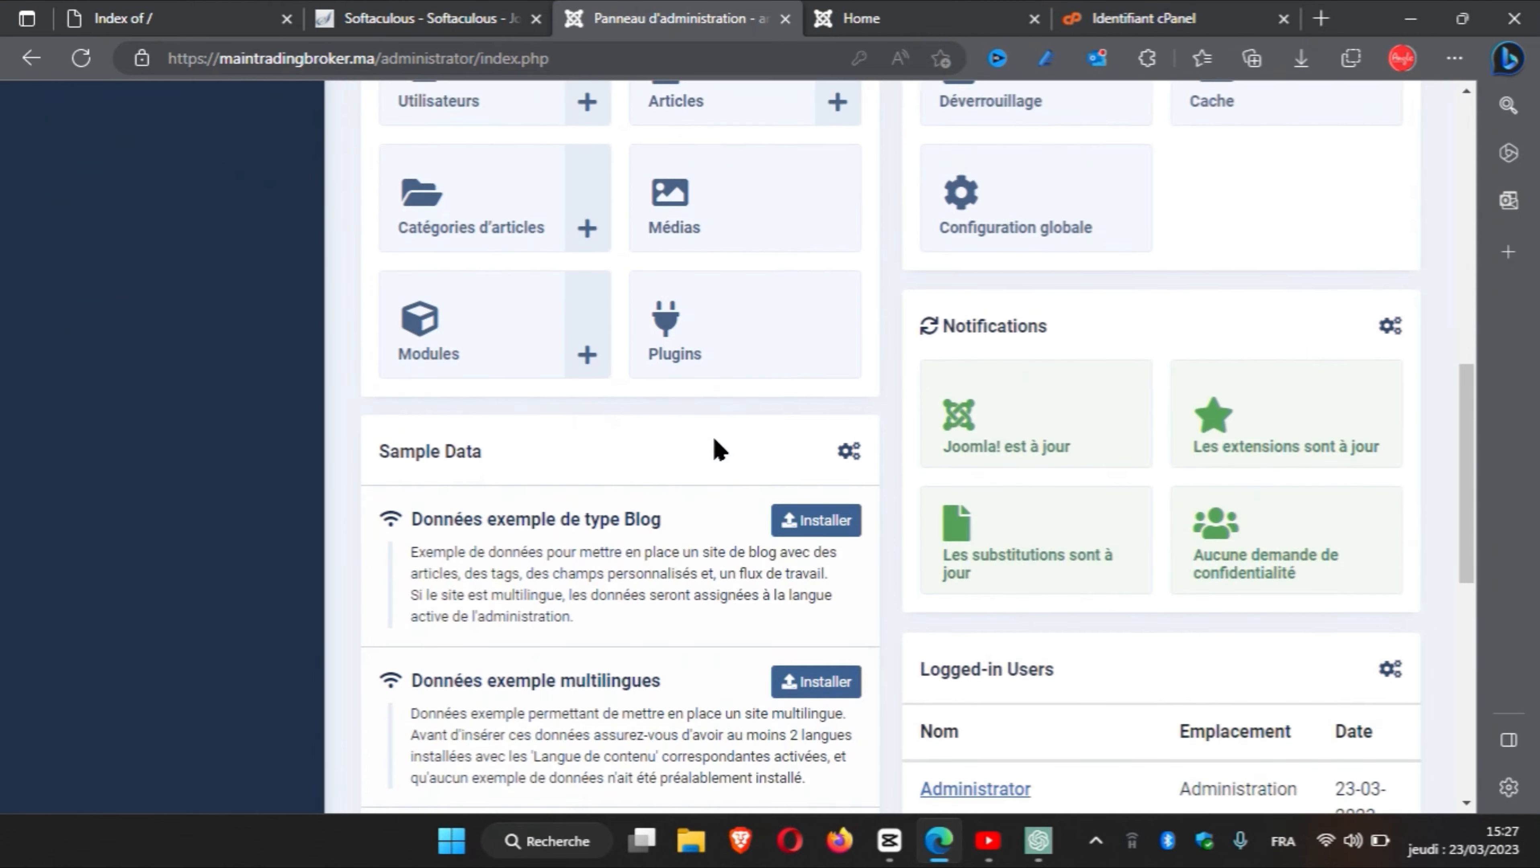
scroll(716, 448, up, 6)
click(716, 450)
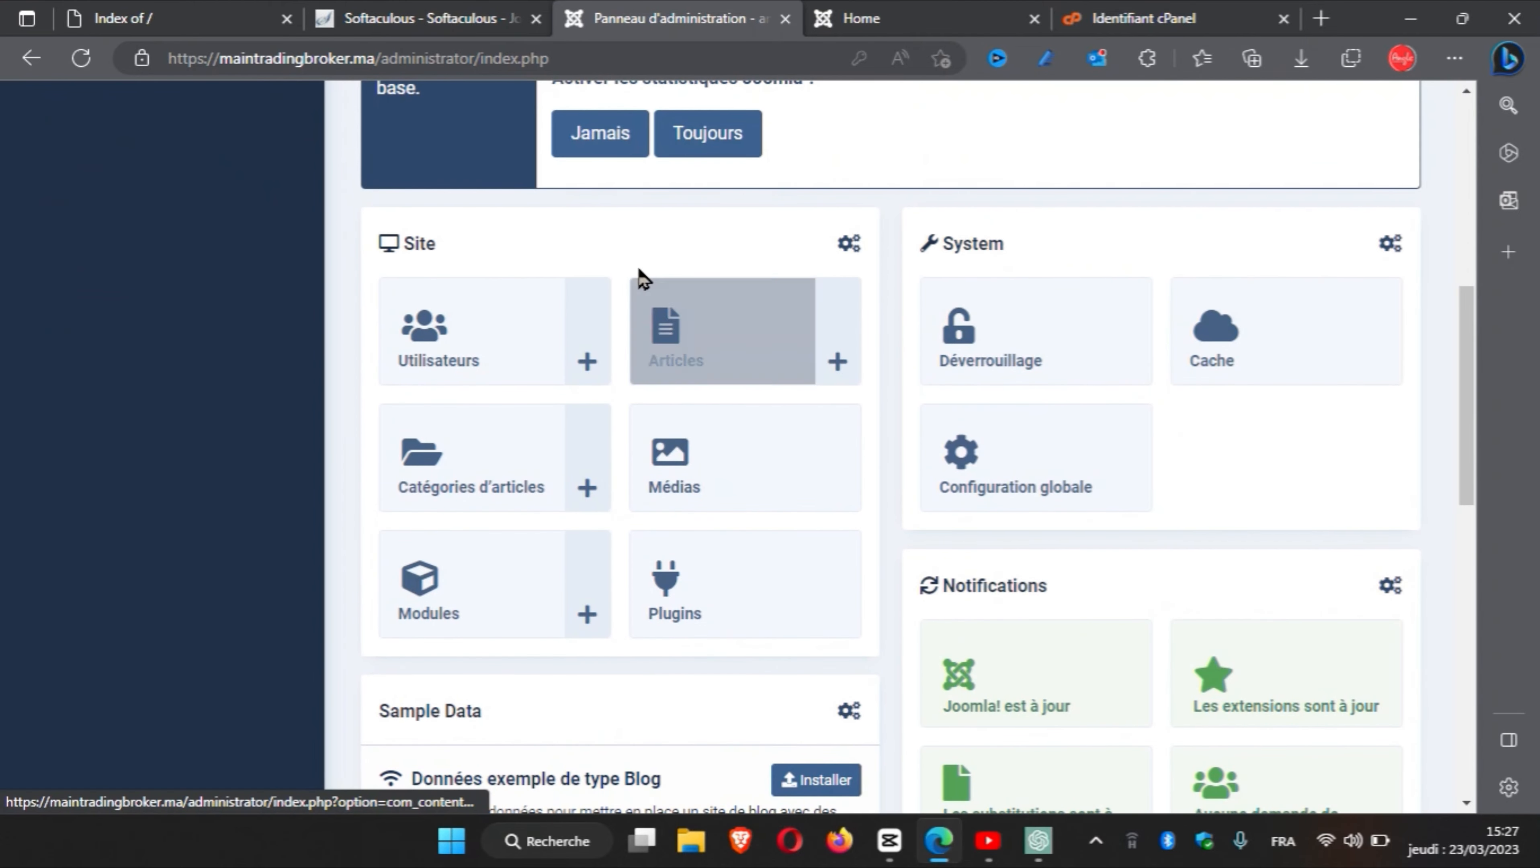
scroll(638, 270, up, 10)
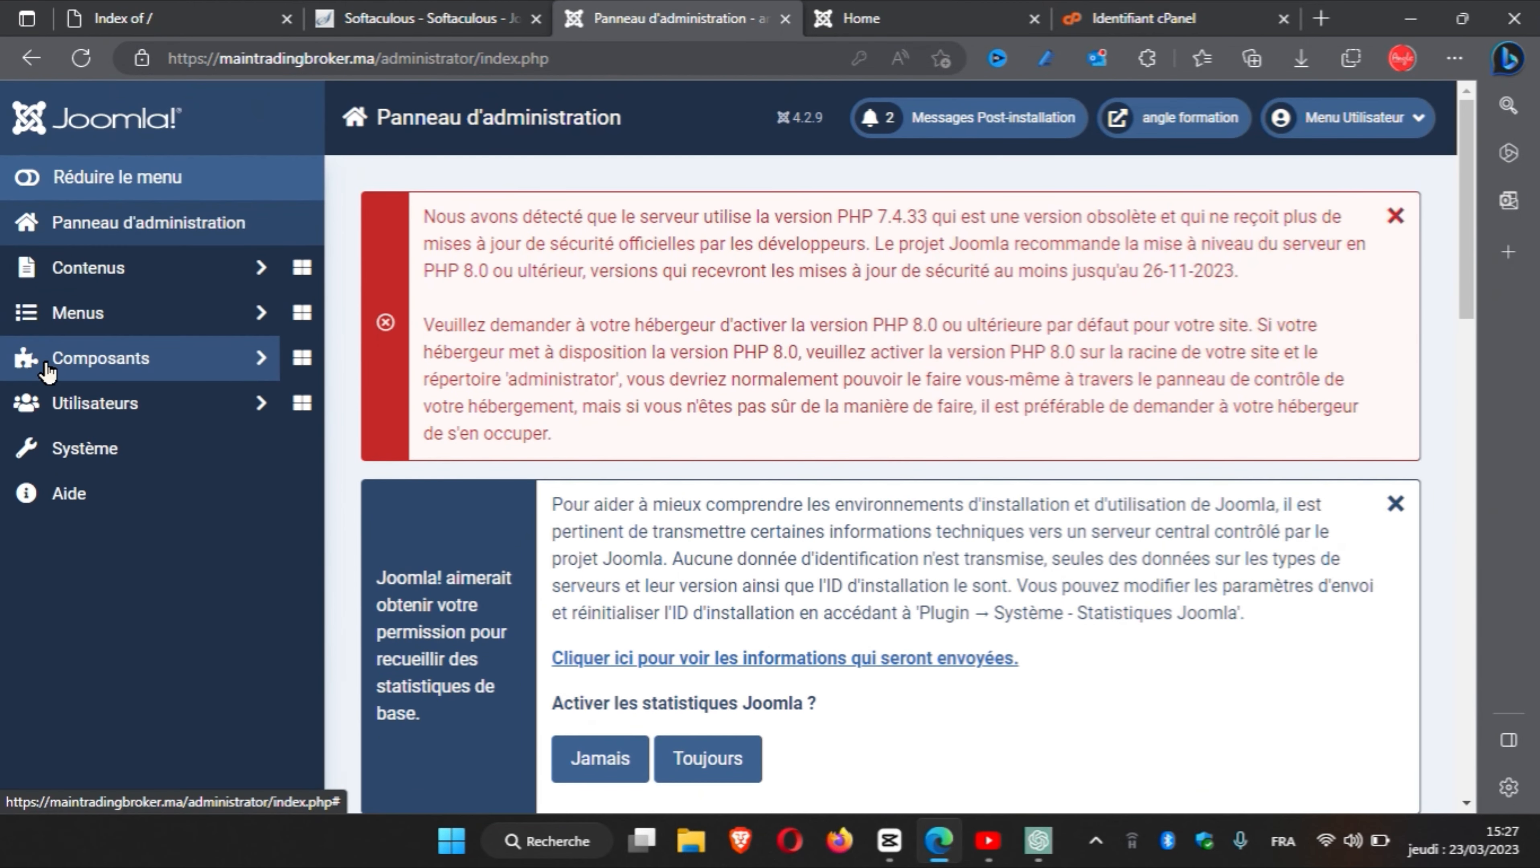